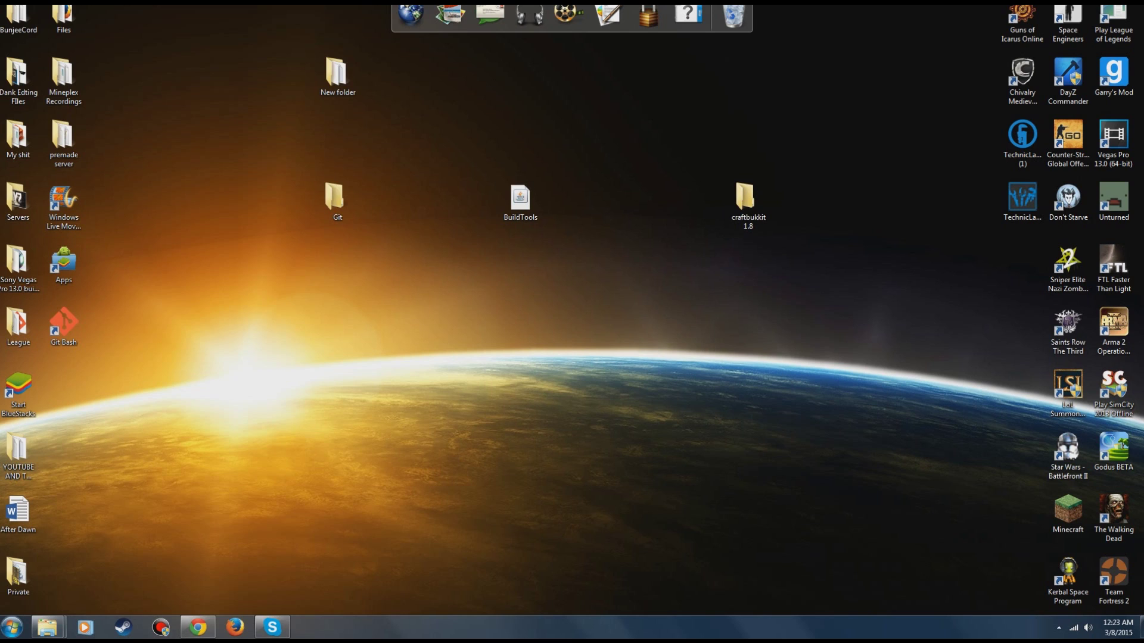
Rearrange the desktop so the Git folder, the BuildTools file and the craftbukkit 1.8 folder sit in a lower row
{"action": "left_click_drag", "start_coordinate": [337, 200], "coordinate": [383, 264]}
{"action": "left_click_drag", "start_coordinate": [745, 199], "coordinate": [747, 266]}
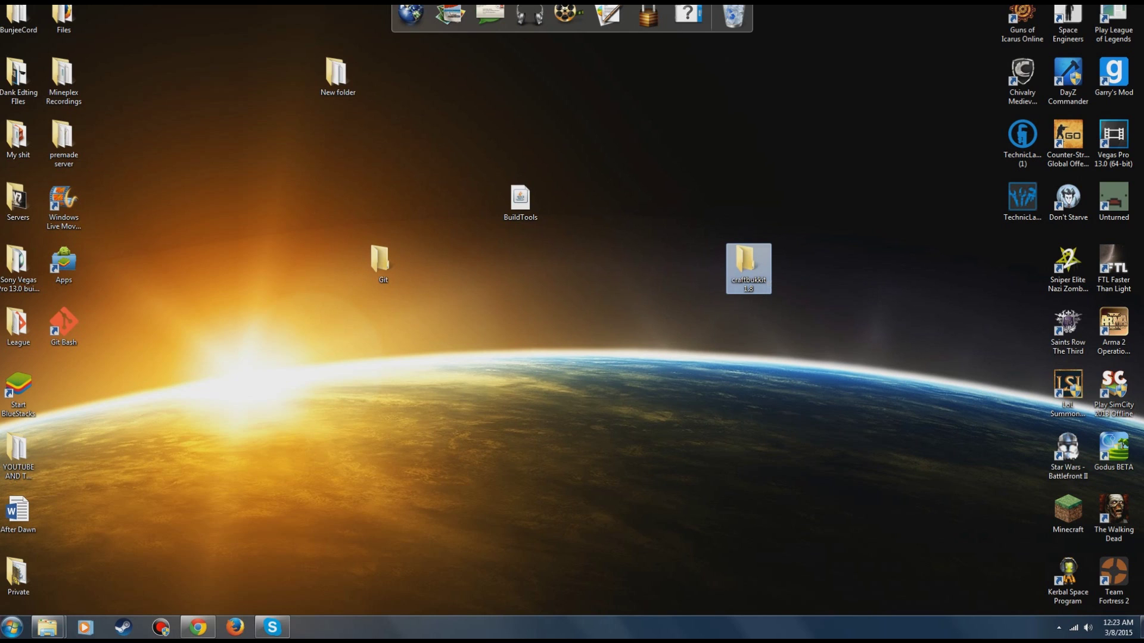
{"action": "left_click_drag", "start_coordinate": [520, 199], "coordinate": [566, 262]}
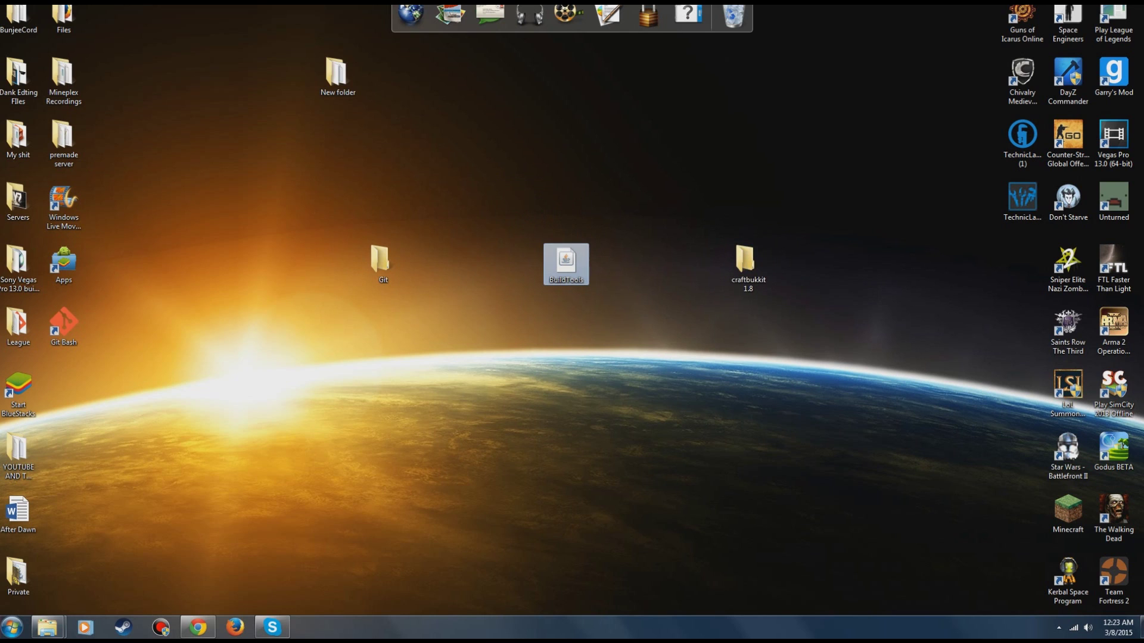
Switch to Chrome and review the requirements, Git section and BuildTools.jar download link on the SpigotMC BuildTools page
{"action": "left_click", "coordinate": [197, 628]}
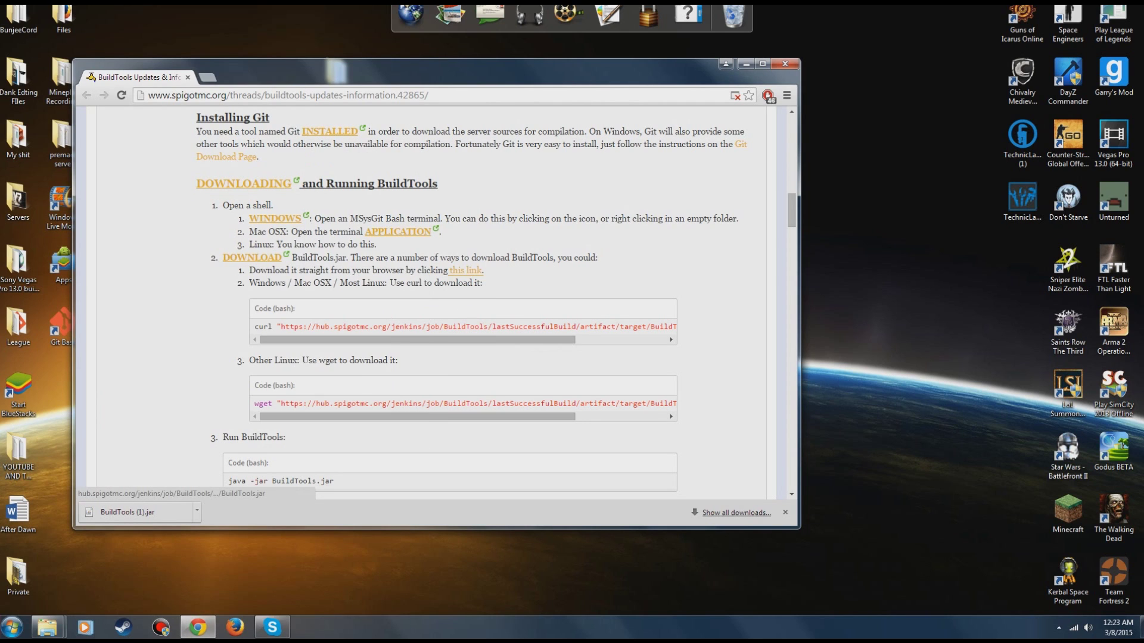
{"action": "left_click", "coordinate": [466, 269]}
{"action": "scroll", "coordinate": [435, 298], "scroll_direction": "up", "scroll_amount": 15}
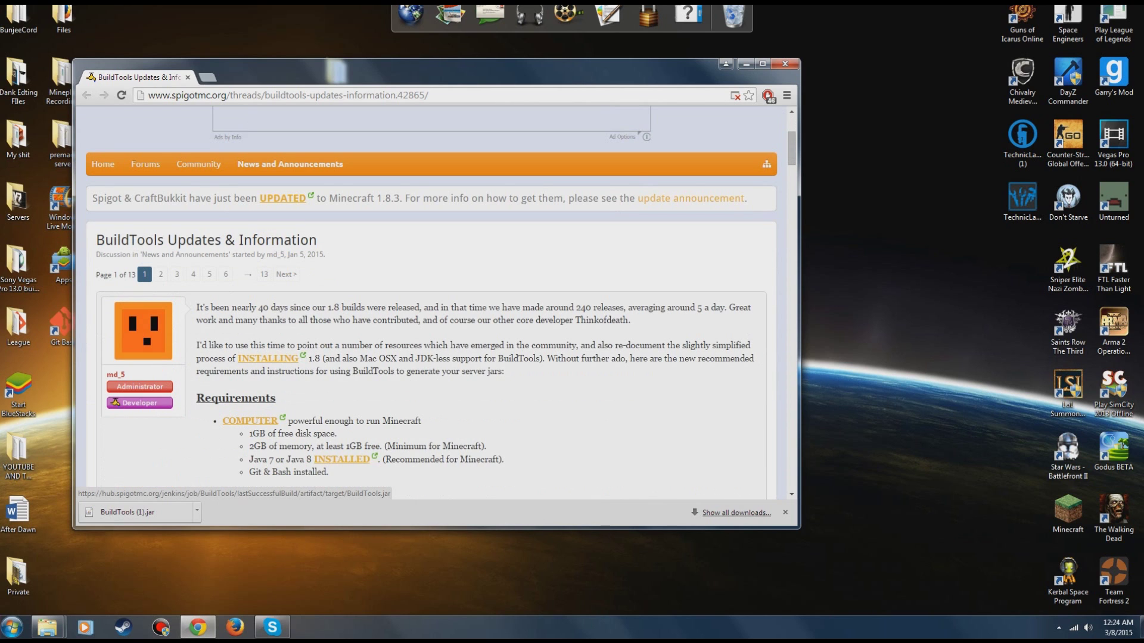
{"action": "scroll", "coordinate": [441, 300], "scroll_direction": "down", "scroll_amount": 3}
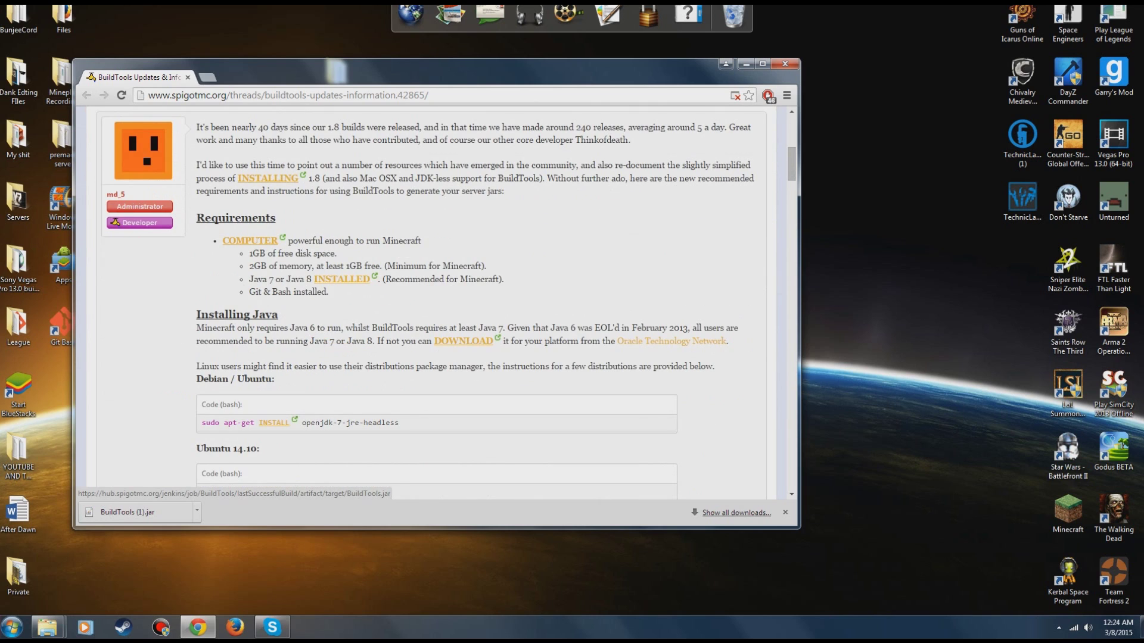
{"action": "scroll", "coordinate": [435, 298], "scroll_direction": "down", "scroll_amount": 7}
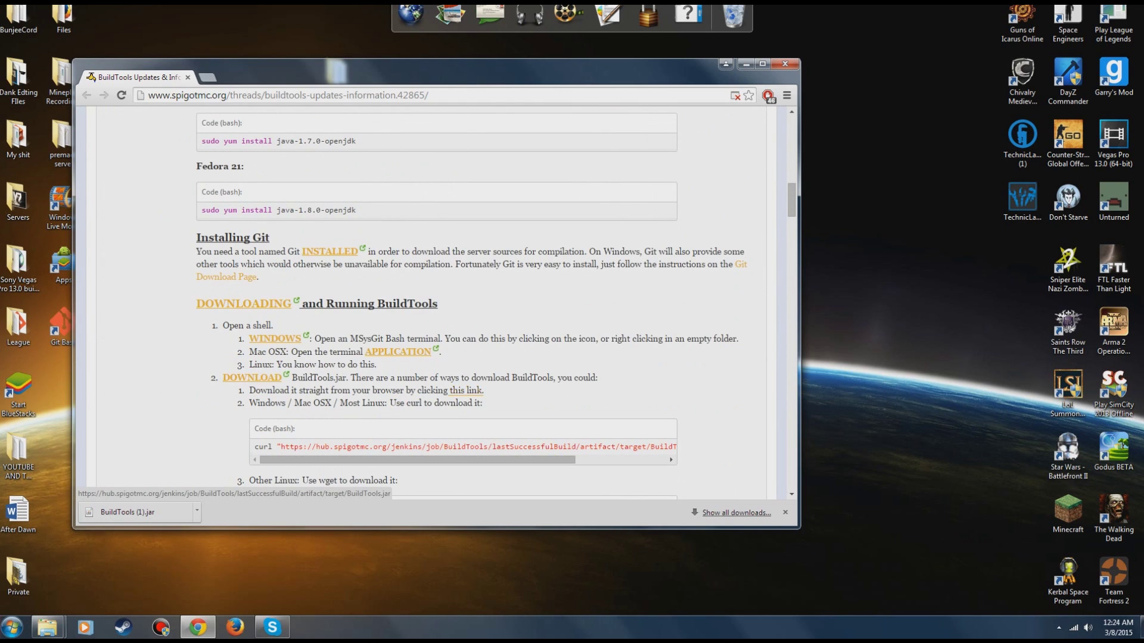
Move the BuildTools jar from the desktop into the Git folder, shifting the browser window out of the way
{"action": "left_click_drag", "start_coordinate": [452, 67], "coordinate": [566, 516]}
{"action": "left_click", "coordinate": [566, 264]}
{"action": "double_click", "coordinate": [380, 259]}
{"action": "left_click_drag", "start_coordinate": [357, 139], "coordinate": [827, 148]}
{"action": "left_click_drag", "start_coordinate": [557, 262], "coordinate": [812, 306]}
{"action": "left_click_drag", "start_coordinate": [810, 149], "coordinate": [861, 35]}
{"action": "left_click_drag", "start_coordinate": [537, 517], "coordinate": [734, 85]}
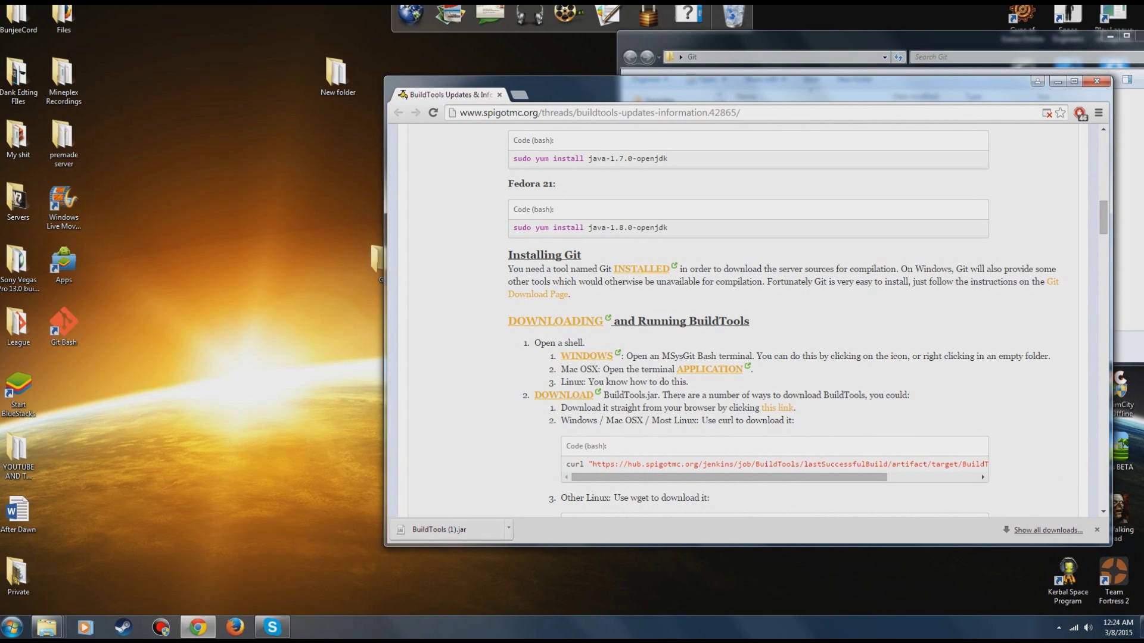
View the Git Download Page linked in the BuildTools instructions, close its tab and minimize the browser
{"action": "left_click", "coordinate": [554, 294]}
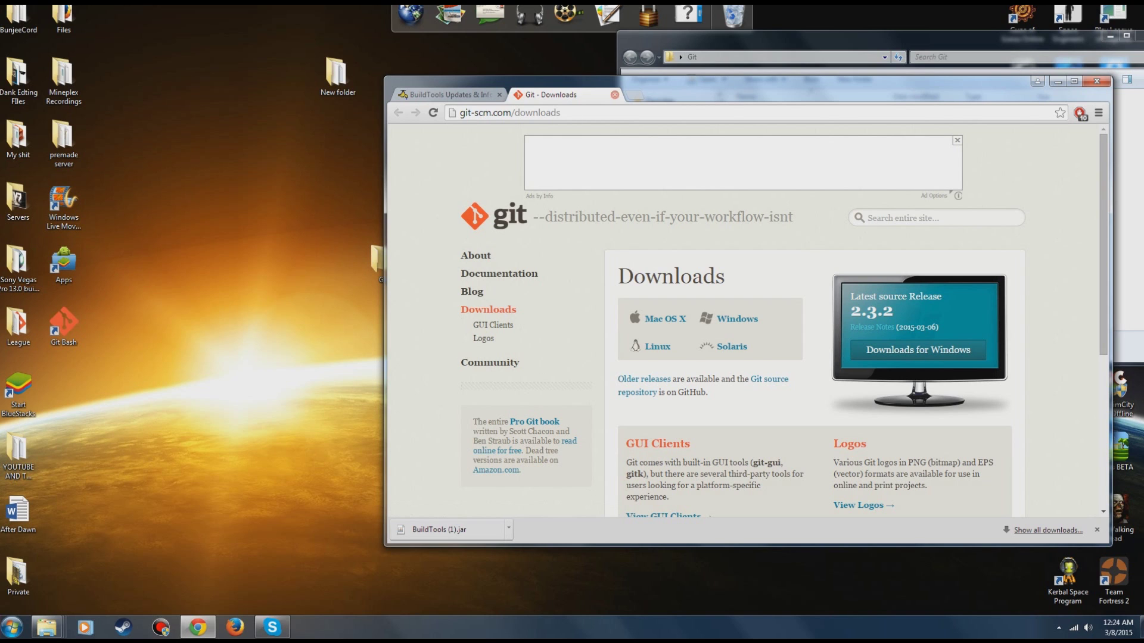
{"action": "left_click", "coordinate": [614, 95]}
{"action": "left_click", "coordinate": [1057, 81]}
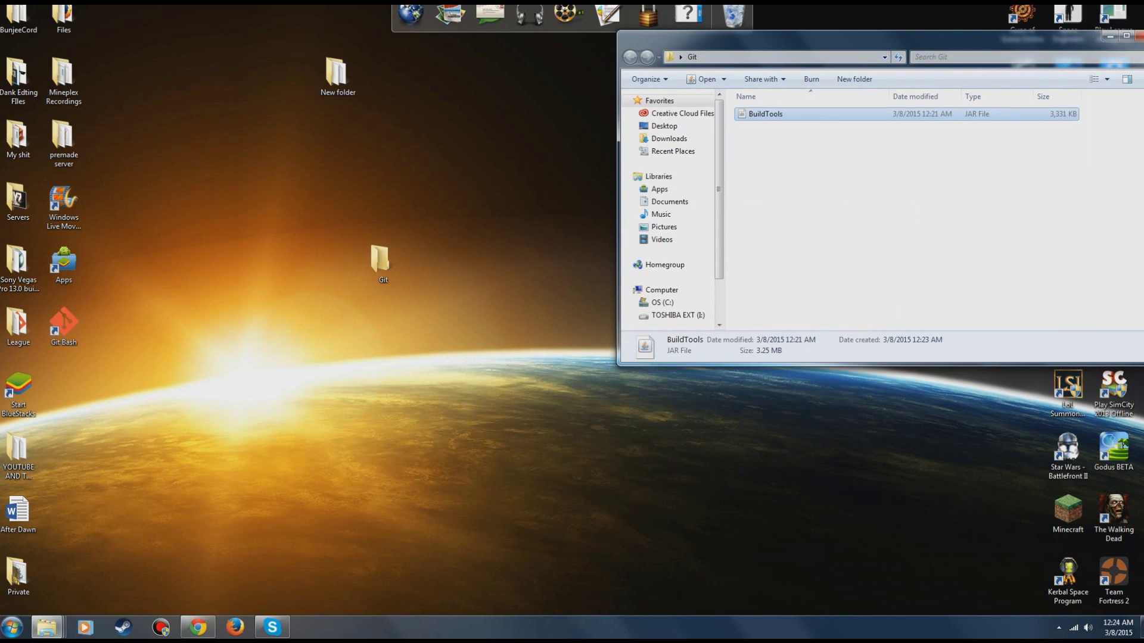
Open a Git Bash terminal in the Git folder and place it beside the folder window
{"action": "left_click", "coordinate": [64, 325]}
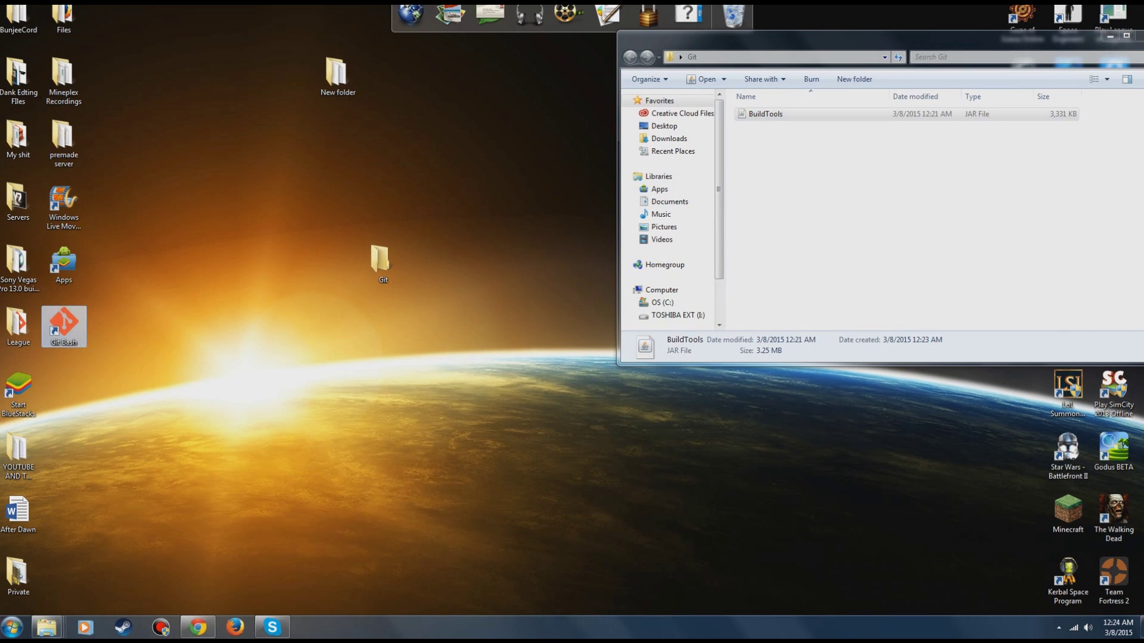
{"action": "double_click", "coordinate": [387, 265]}
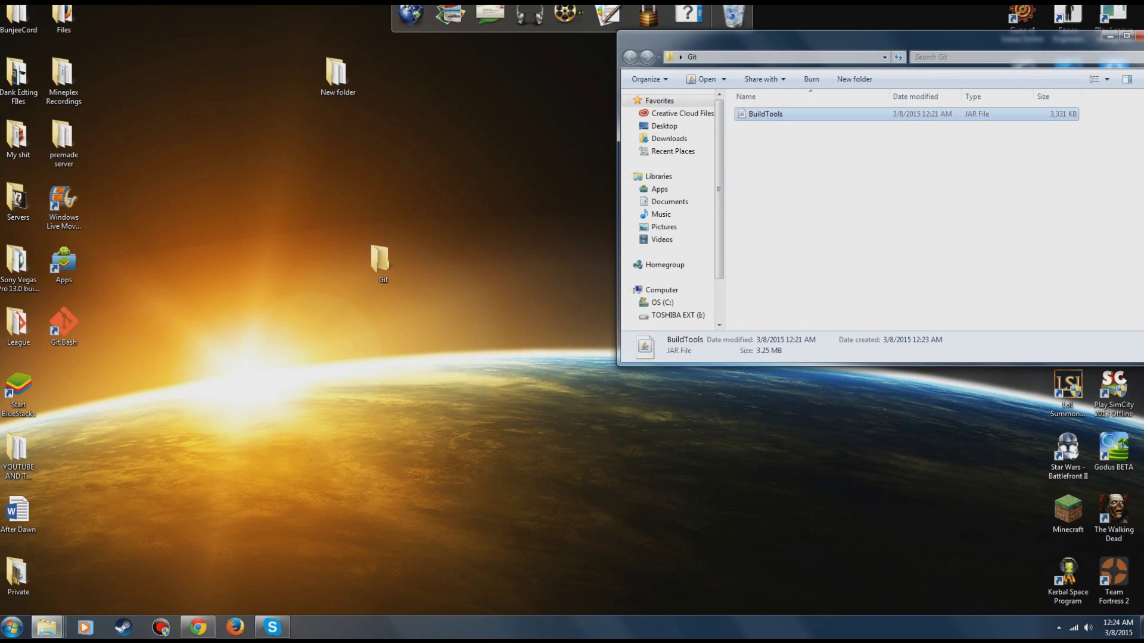
{"action": "left_click_drag", "start_coordinate": [715, 40], "coordinate": [112, 79]}
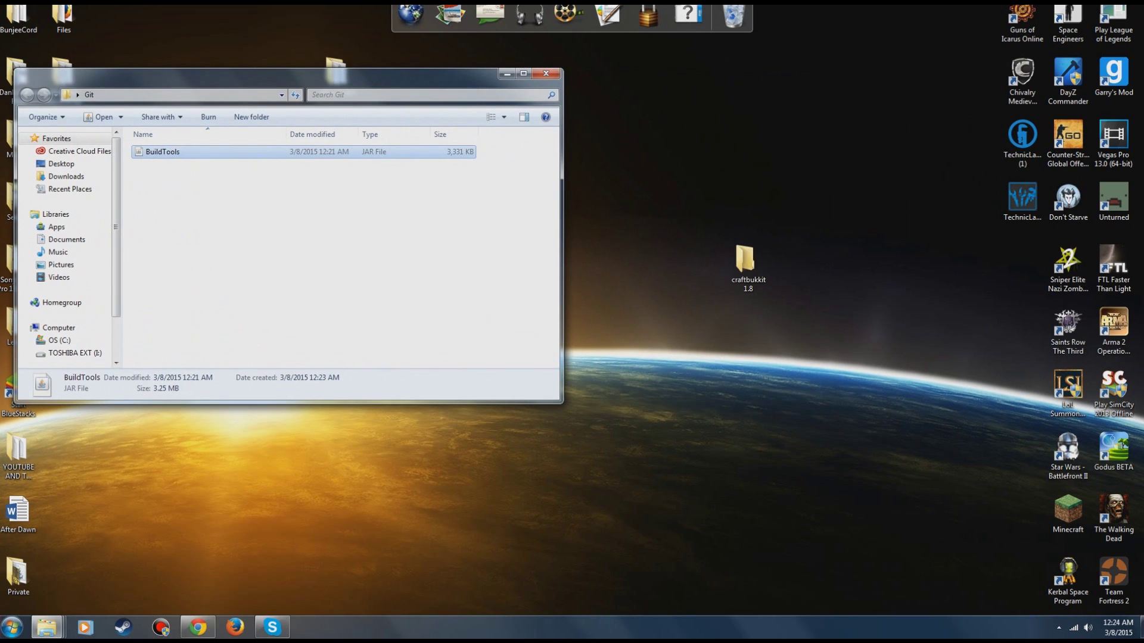
{"action": "key", "text": "Escape"}
{"action": "right_click", "coordinate": [161, 198]}
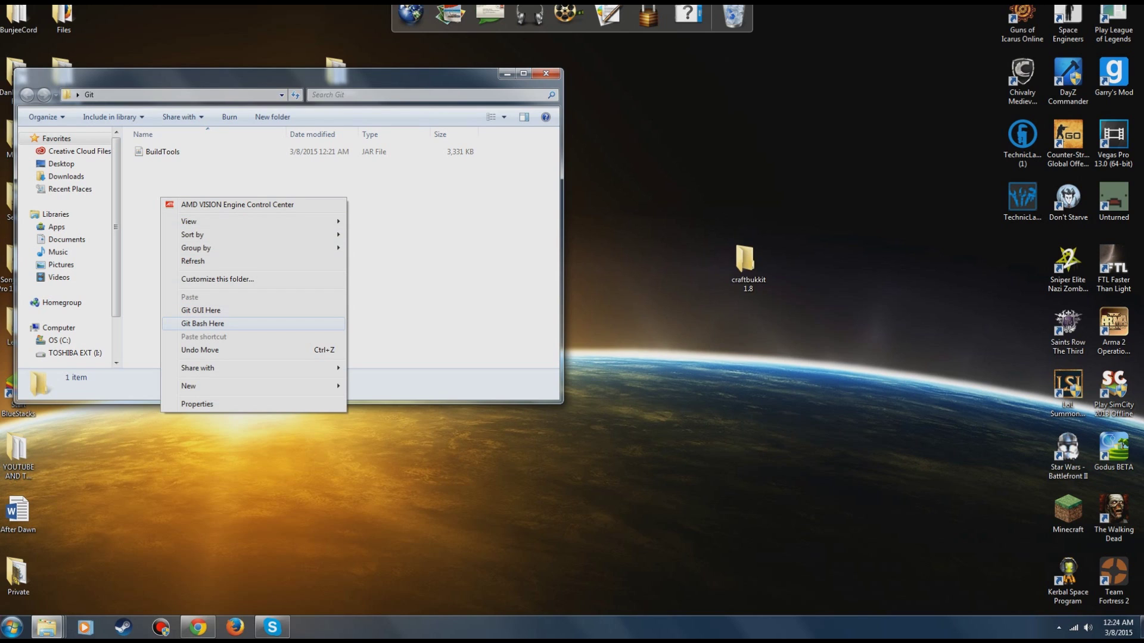
{"action": "left_click", "coordinate": [202, 323]}
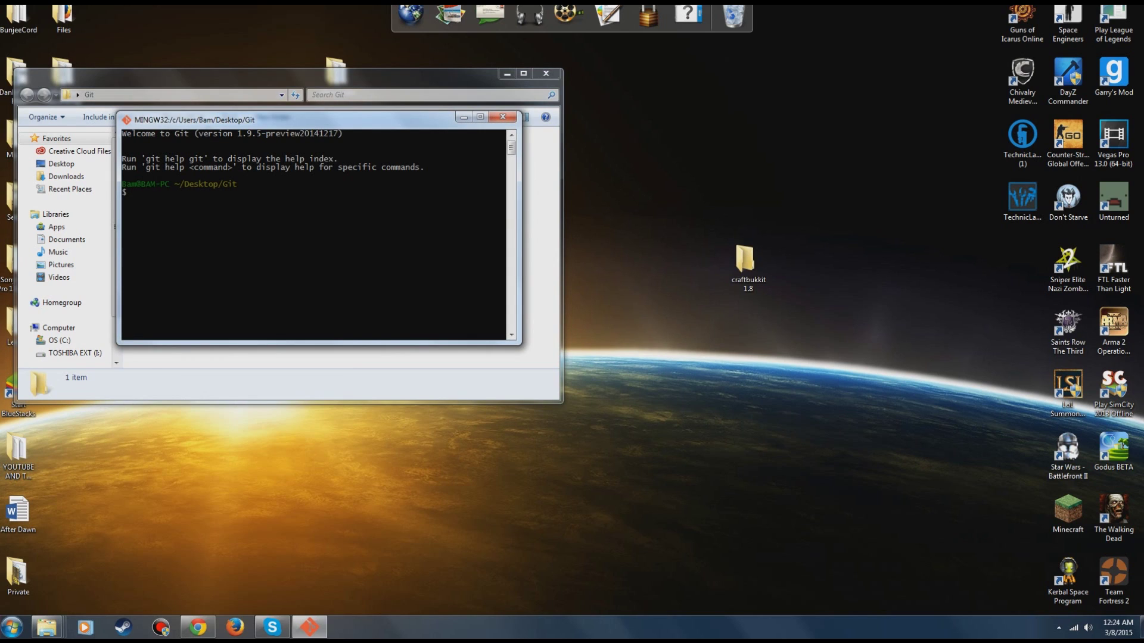
{"action": "left_click_drag", "start_coordinate": [298, 120], "coordinate": [862, 160]}
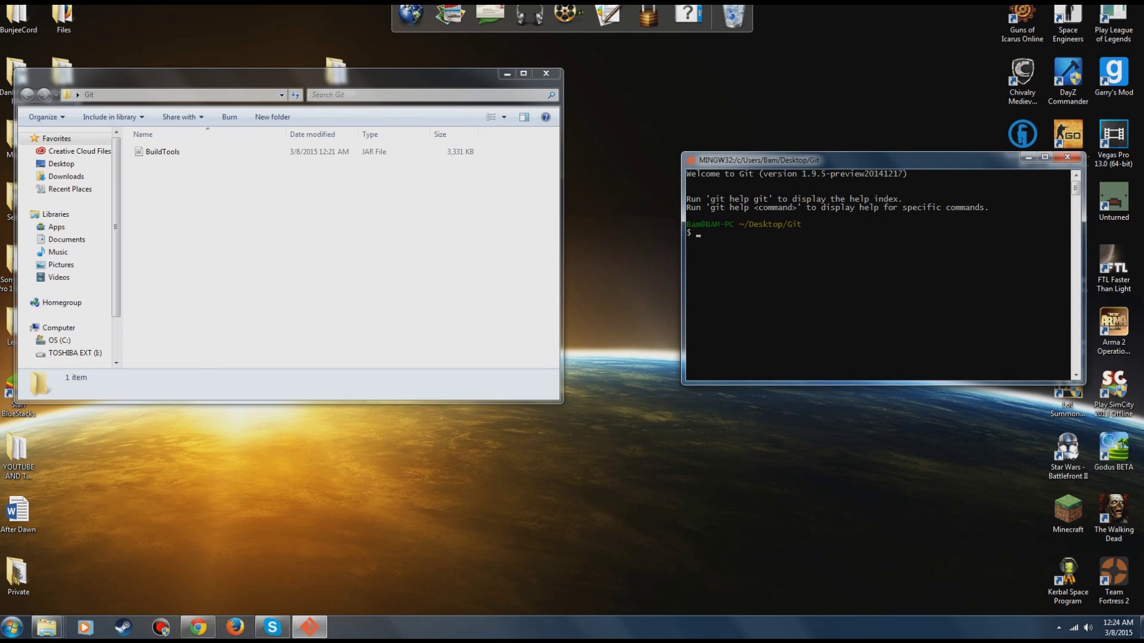
Run "java -jar BuildTools.Jar" in the terminal, and close the terminal and the Git folder window
{"action": "type", "text": "jaca"}
{"action": "key", "text": "BackSpace"}
{"action": "type", "text": "va -jar BuildTools.Jar"}
{"action": "key", "text": "Return"}
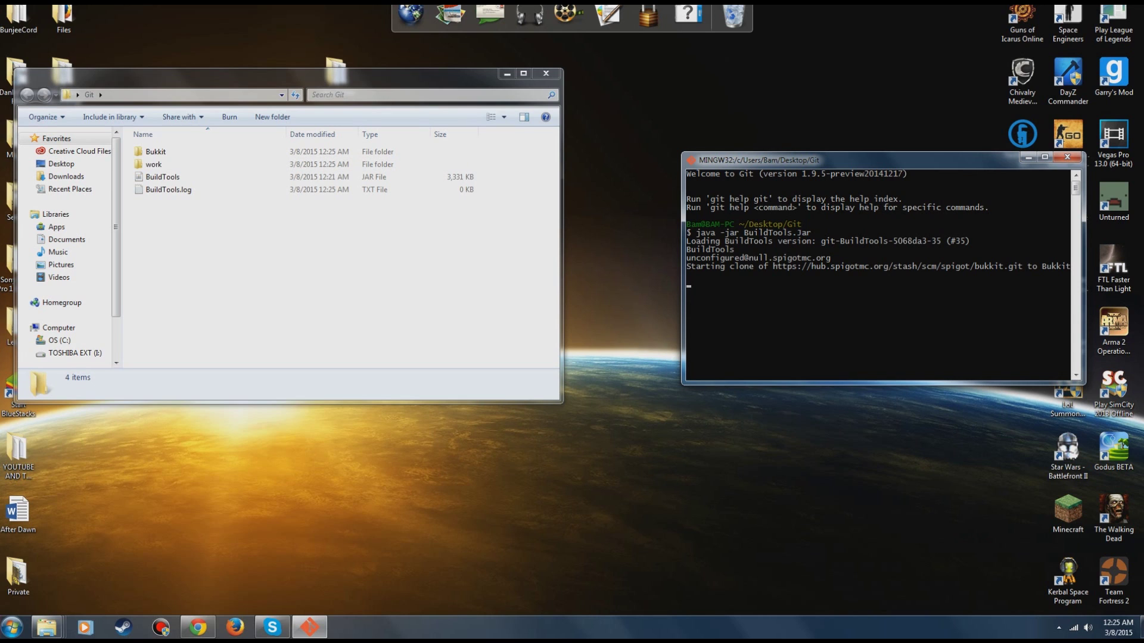
{"action": "left_click", "coordinate": [1067, 156]}
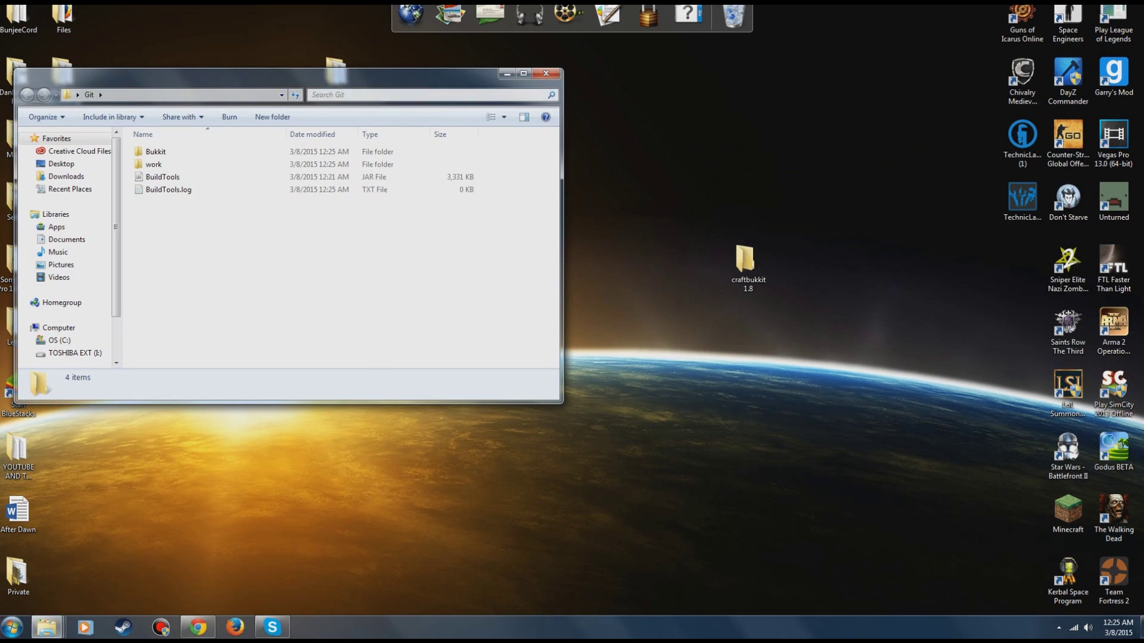
{"action": "left_click", "coordinate": [545, 73]}
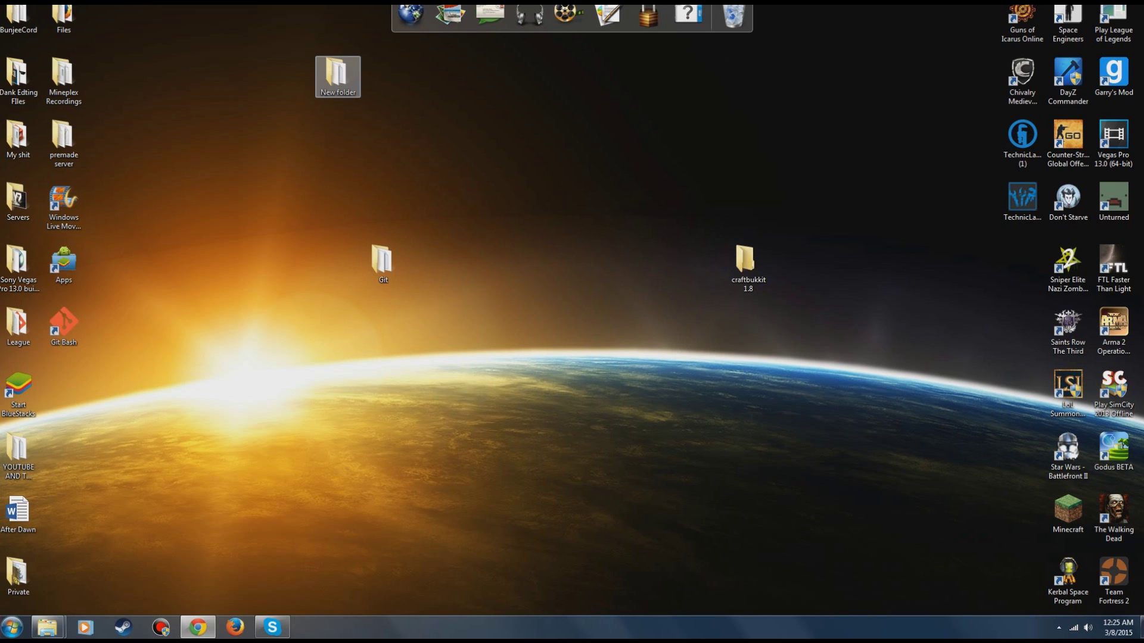
Copy the spigot-1.8.3 jar from New folder on the desktop into the craftbukkit 1.8 folder and close New folder
{"action": "double_click", "coordinate": [337, 77]}
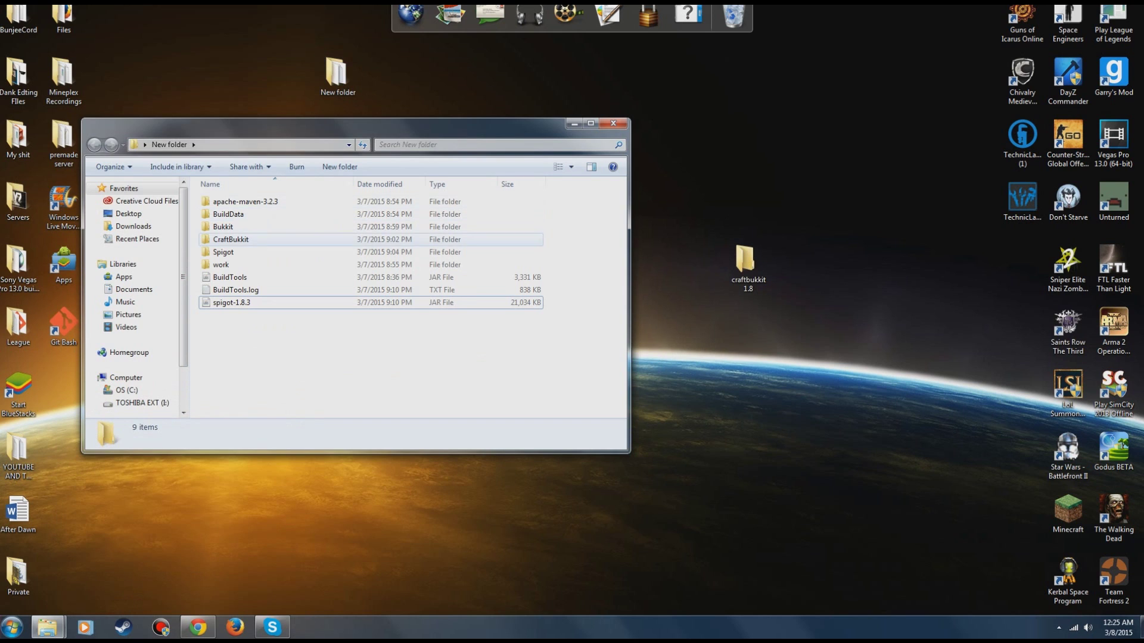
{"action": "left_click_drag", "start_coordinate": [357, 125], "coordinate": [541, 87]}
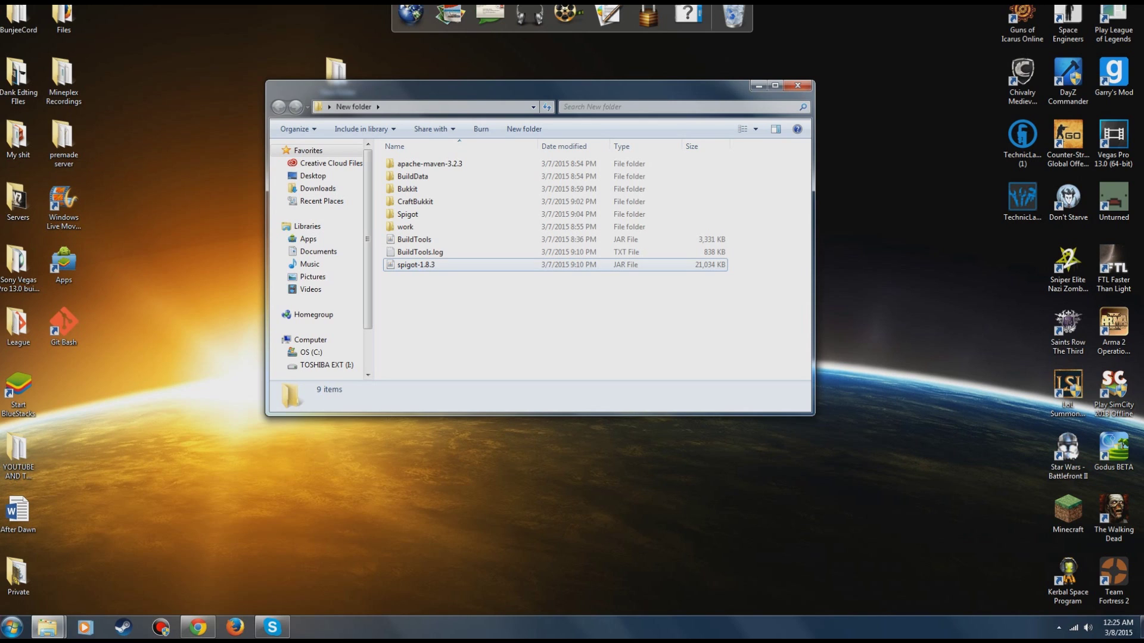
{"action": "left_click_drag", "start_coordinate": [506, 89], "coordinate": [274, 75]}
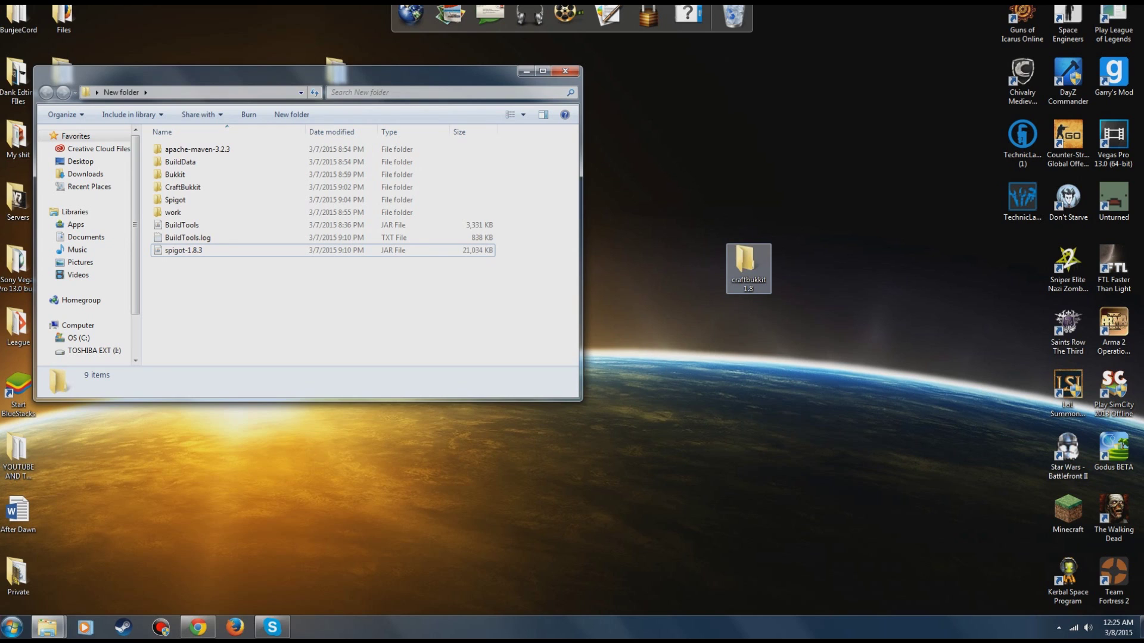
{"action": "double_click", "coordinate": [748, 265]}
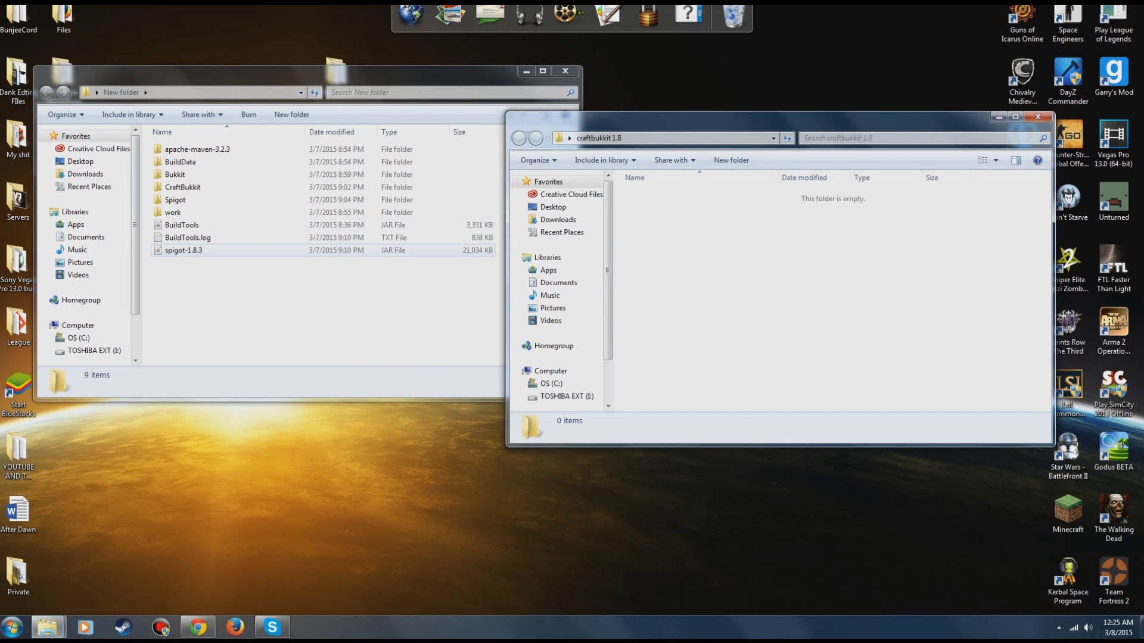
{"action": "right_click", "coordinate": [234, 253]}
{"action": "left_click", "coordinate": [256, 432]}
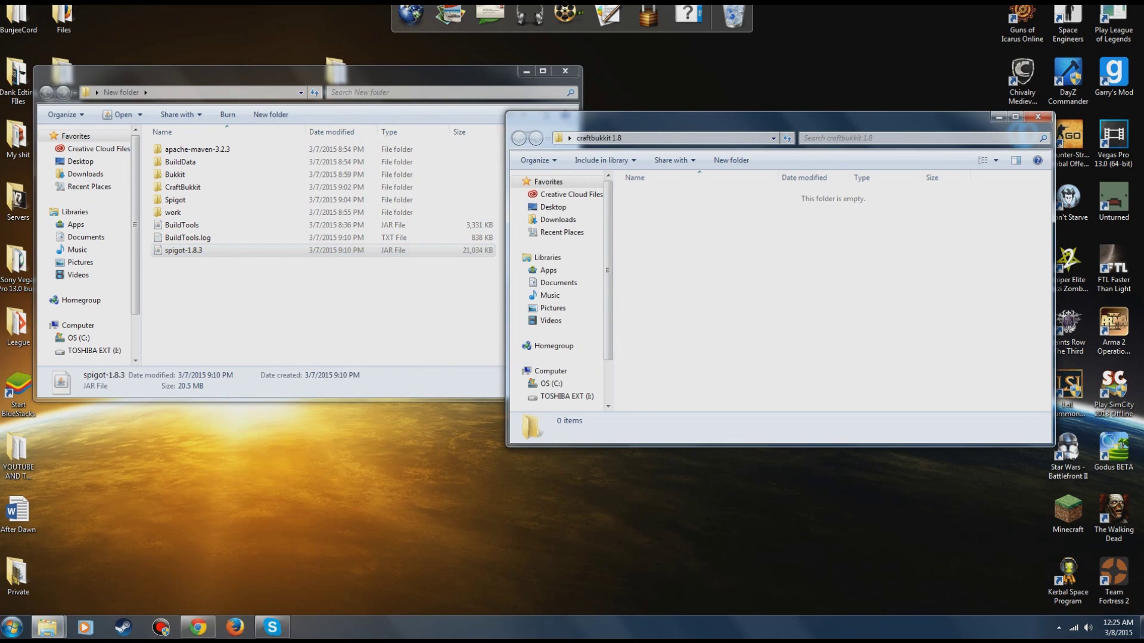
{"action": "right_click", "coordinate": [814, 362]}
{"action": "left_click", "coordinate": [840, 461]}
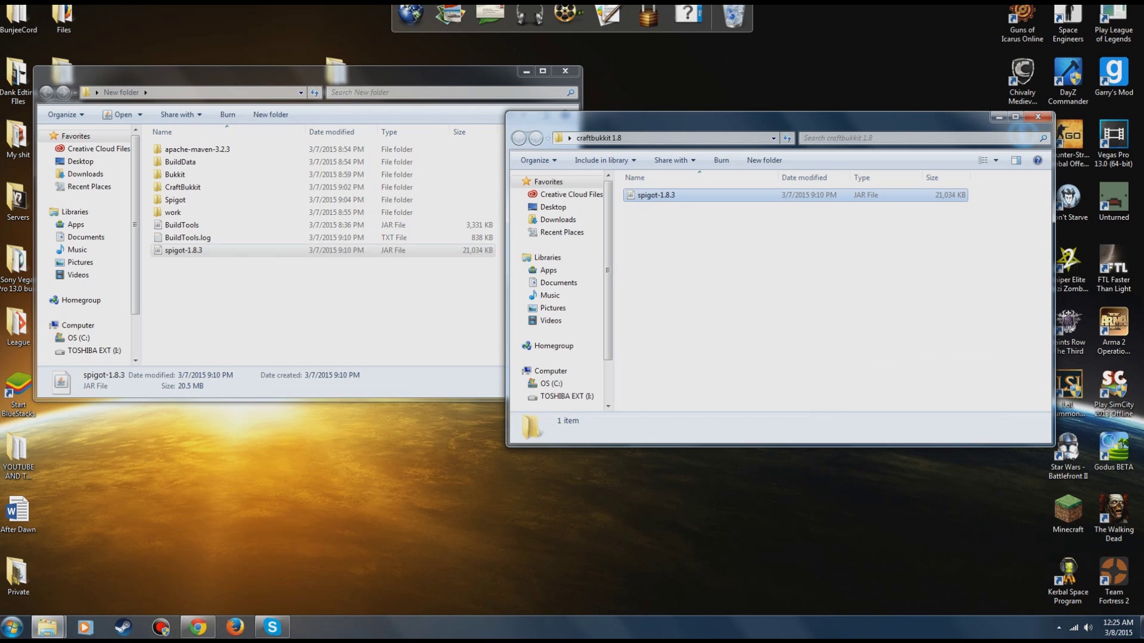
{"action": "left_click", "coordinate": [565, 71]}
Rename the spigot-1.8.3 jar in the craftbukkit 1.8 folder to spigot
{"action": "right_click", "coordinate": [668, 197]}
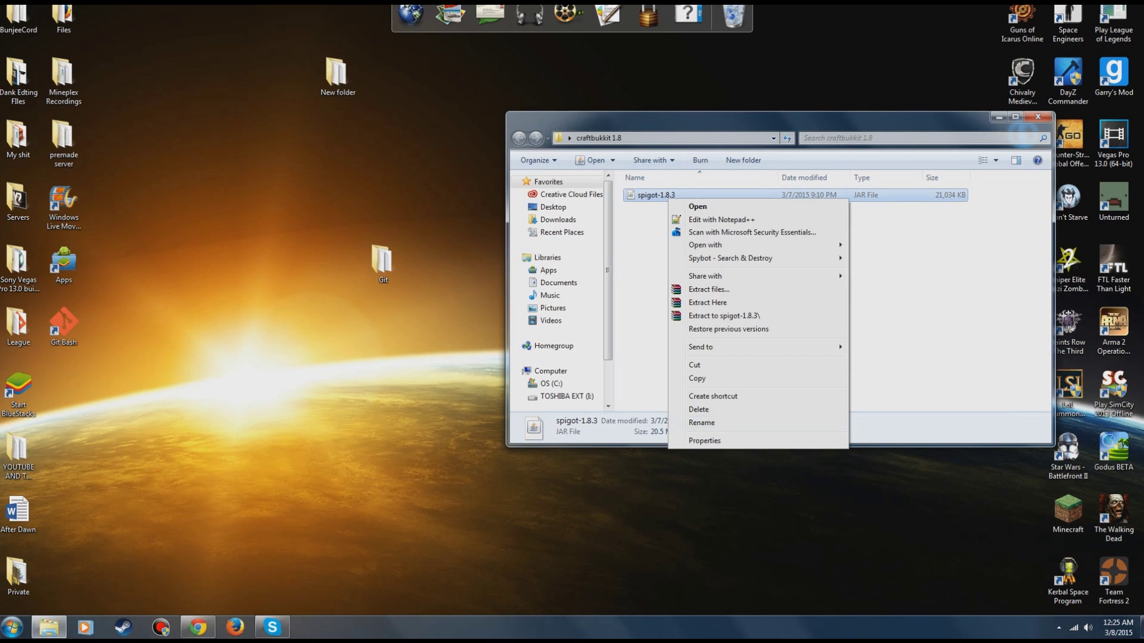
{"action": "left_click", "coordinate": [701, 422]}
{"action": "key", "text": "End"}
{"action": "key", "text": "BackSpace"}
{"action": "key", "text": "BackSpace"}
{"action": "key", "text": "BackSpace"}
{"action": "key", "text": "BackSpace"}
{"action": "key", "text": "BackSpace"}
{"action": "key", "text": "BackSpace"}
{"action": "key", "text": "BackSpace"}
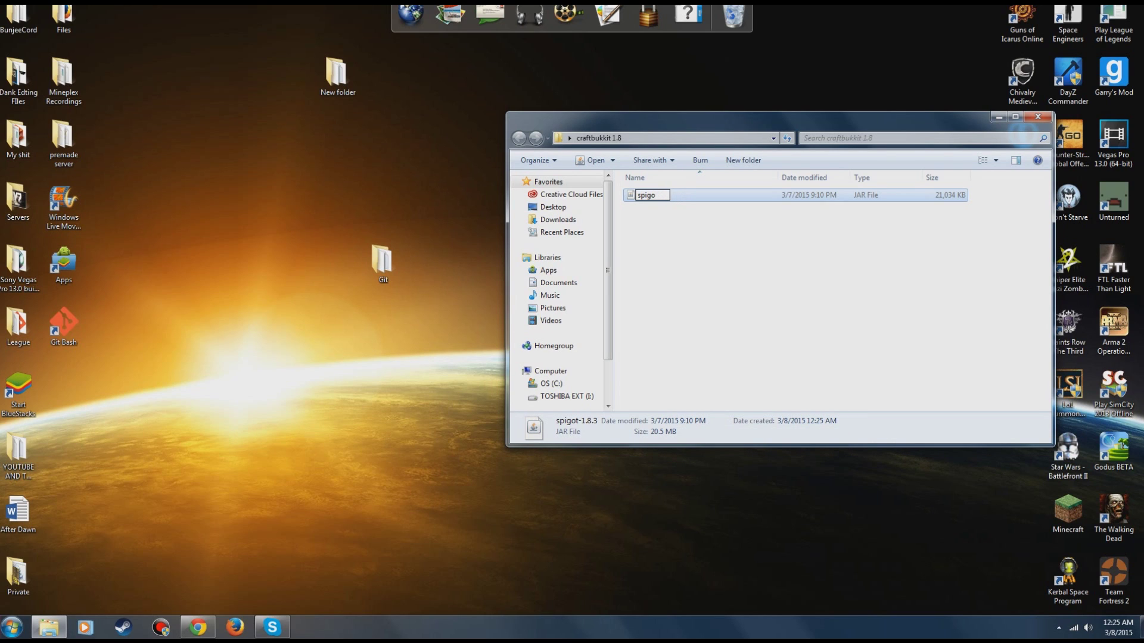
{"action": "type", "text": "t"}
{"action": "key", "text": "Return"}
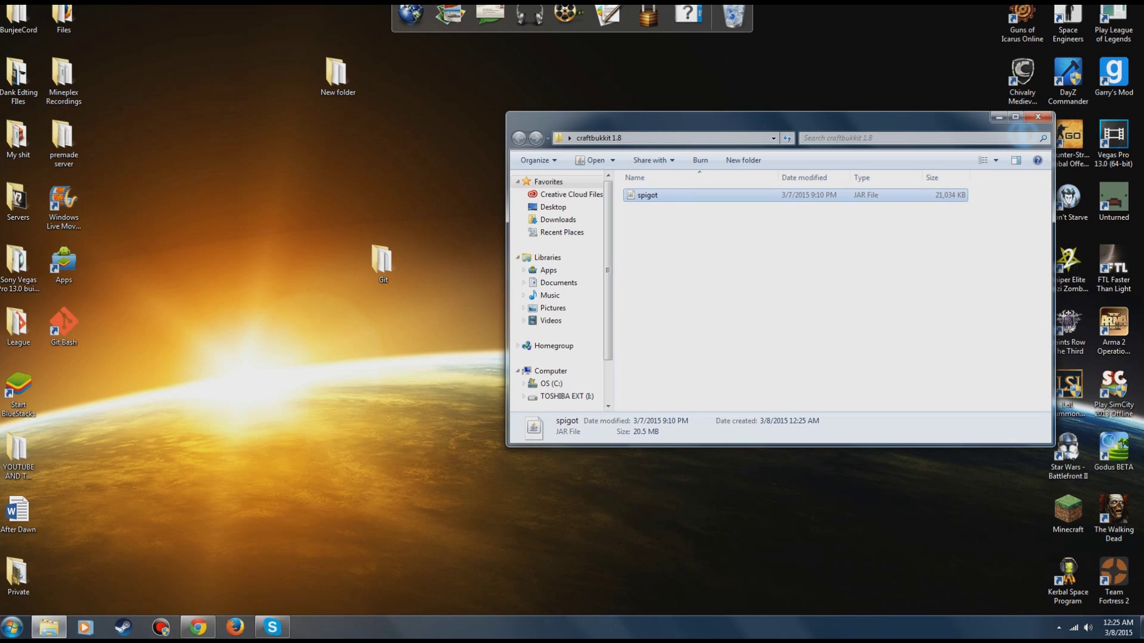
Copy the launch batch file from the premade server folder into the craftbukkit 1.8 folder
{"action": "double_click", "coordinate": [64, 143]}
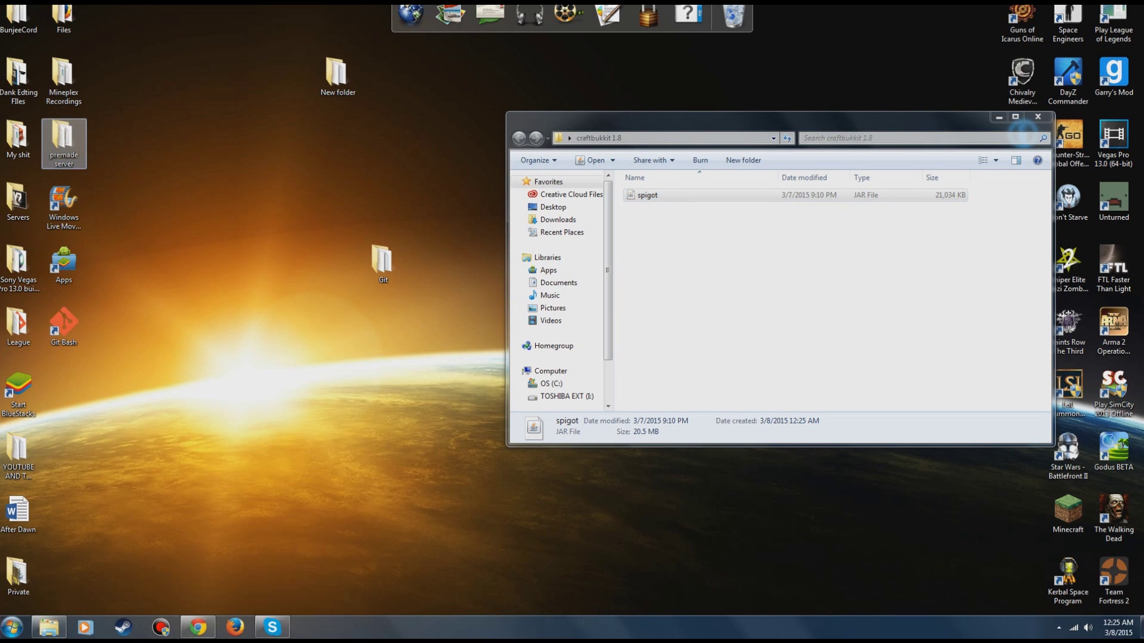
{"action": "left_click", "coordinate": [176, 213]}
{"action": "right_click", "coordinate": [177, 213]}
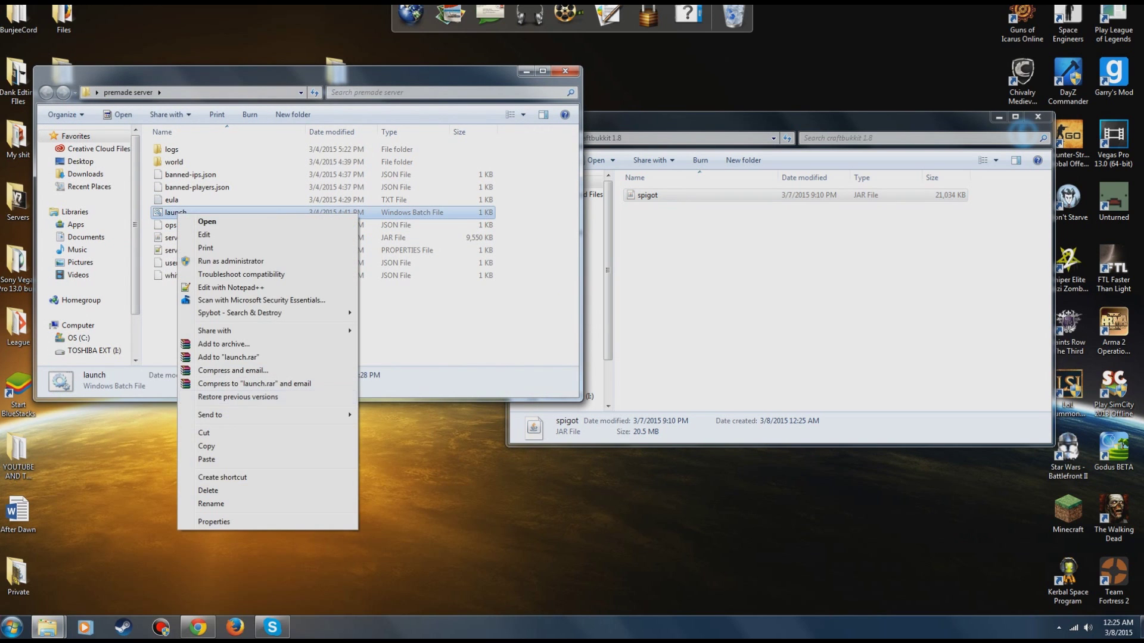
{"action": "left_click", "coordinate": [200, 440]}
{"action": "left_click", "coordinate": [565, 70]}
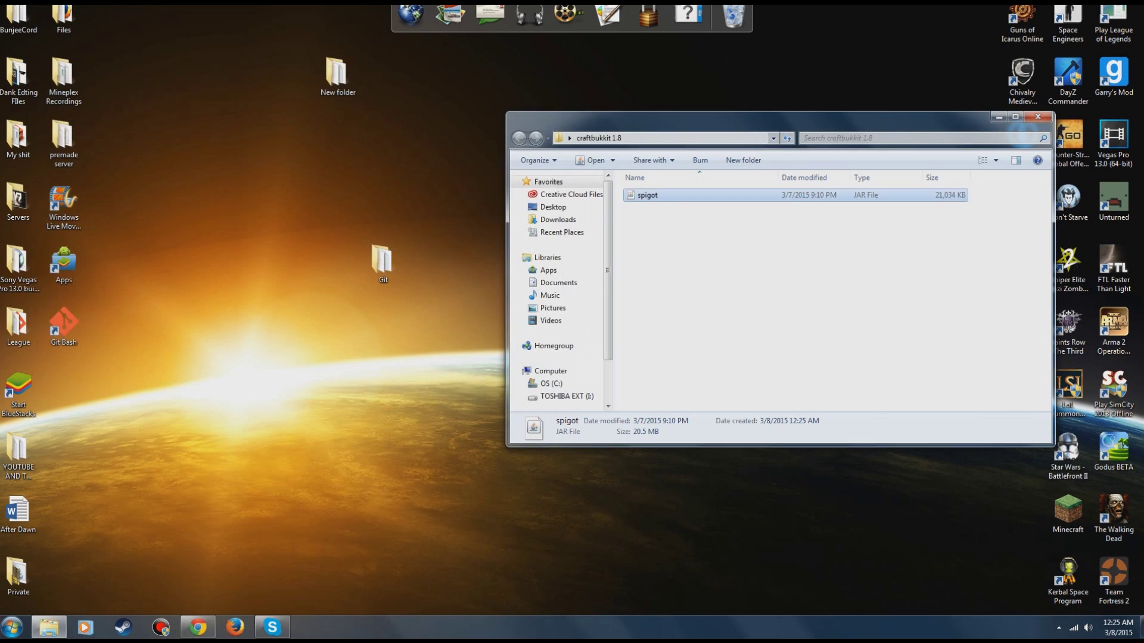
{"action": "right_click", "coordinate": [689, 267]}
{"action": "left_click", "coordinate": [716, 364]}
Edit the copied launch batch file in Notepad++ to run spigot.jar instead of server.jar, save it and close the editor
{"action": "left_click", "coordinate": [654, 195]}
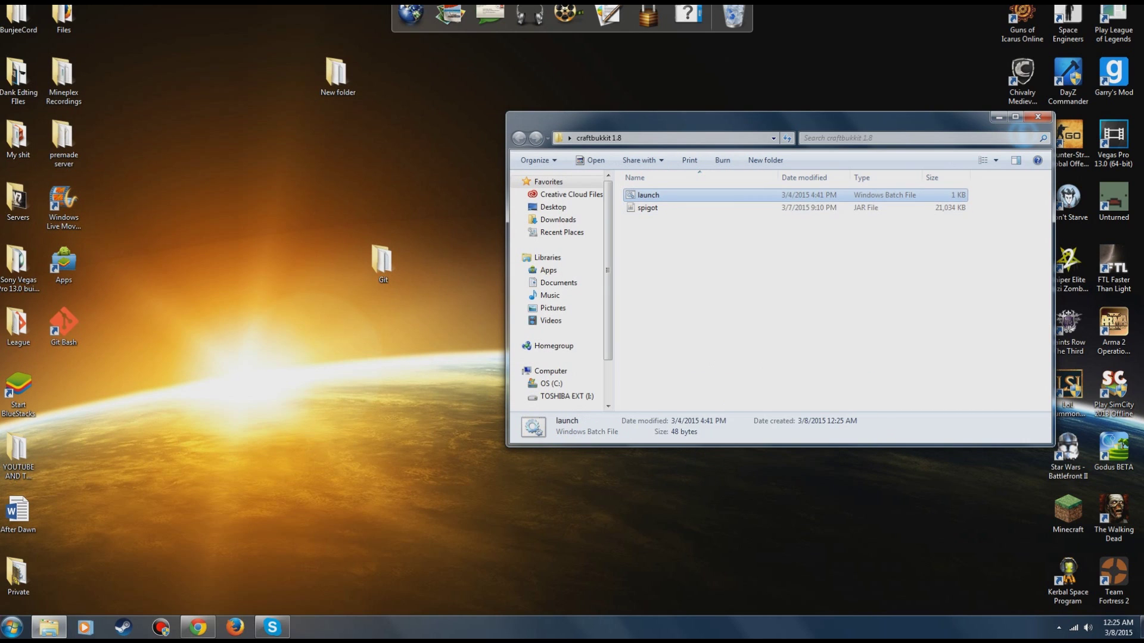
{"action": "right_click", "coordinate": [654, 195]}
{"action": "left_click", "coordinate": [707, 266]}
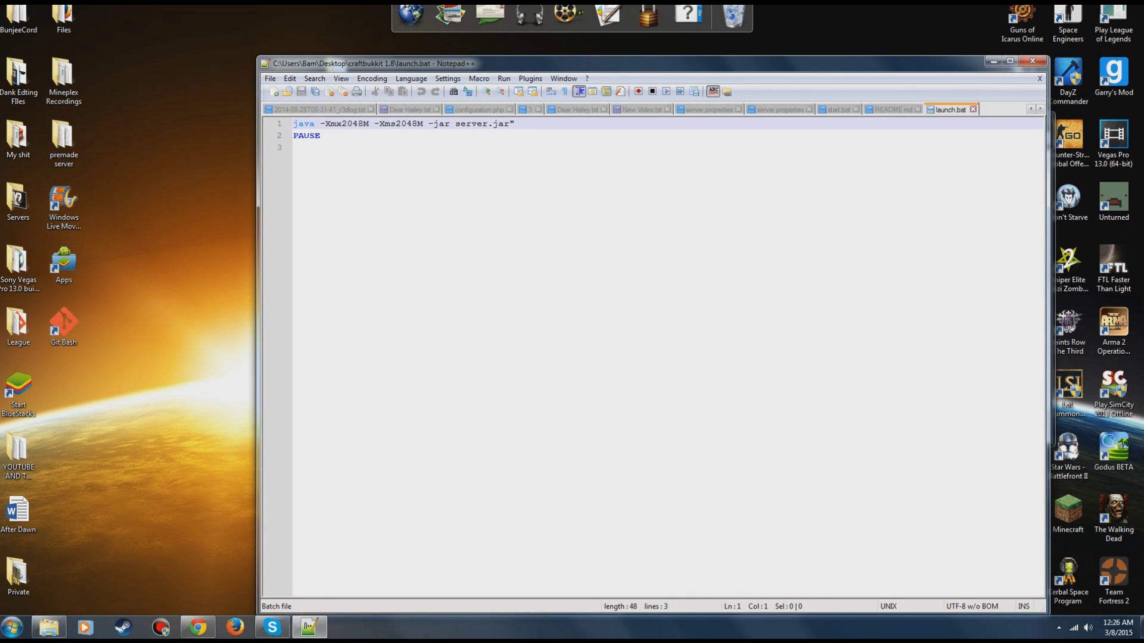
{"action": "left_click", "coordinate": [488, 124]}
{"action": "key", "text": "BackSpace"}
{"action": "key", "text": "BackSpace"}
{"action": "key", "text": "BackSpace"}
{"action": "key", "text": "BackSpace"}
{"action": "key", "text": "BackSpace"}
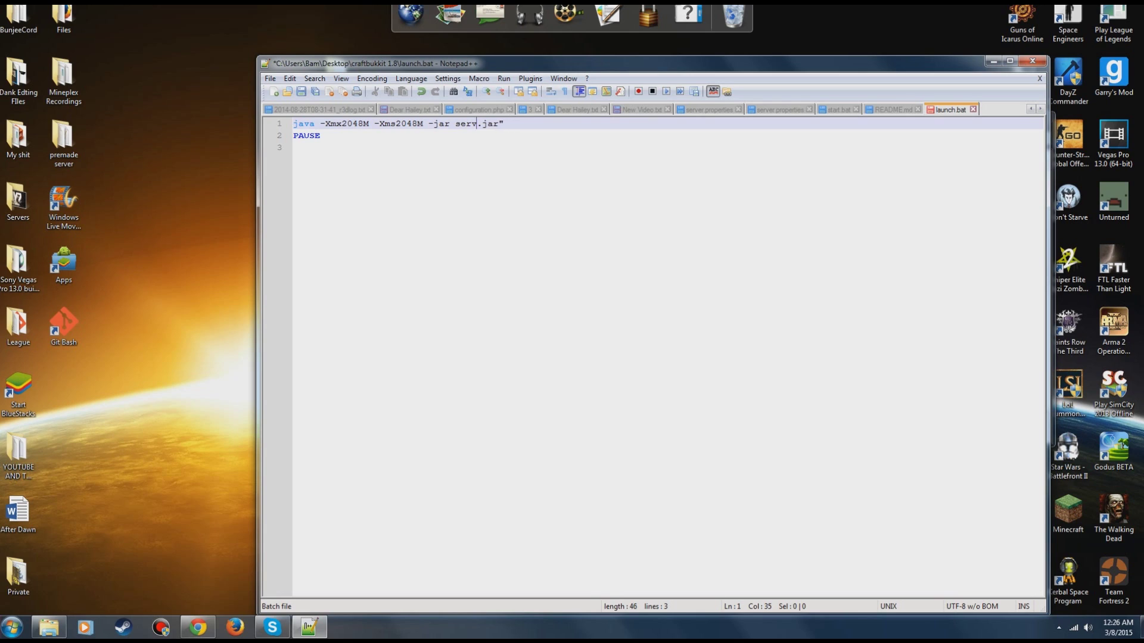
{"action": "type", "text": "pigot"}
{"action": "key", "text": "ctrl+s"}
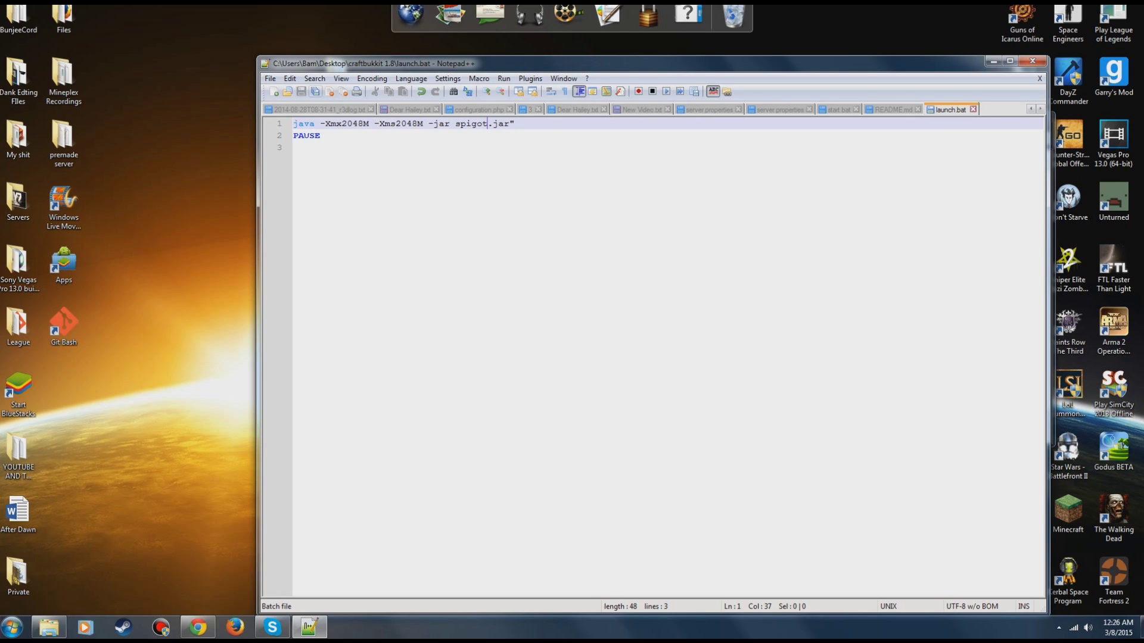
{"action": "left_click", "coordinate": [1032, 61]}
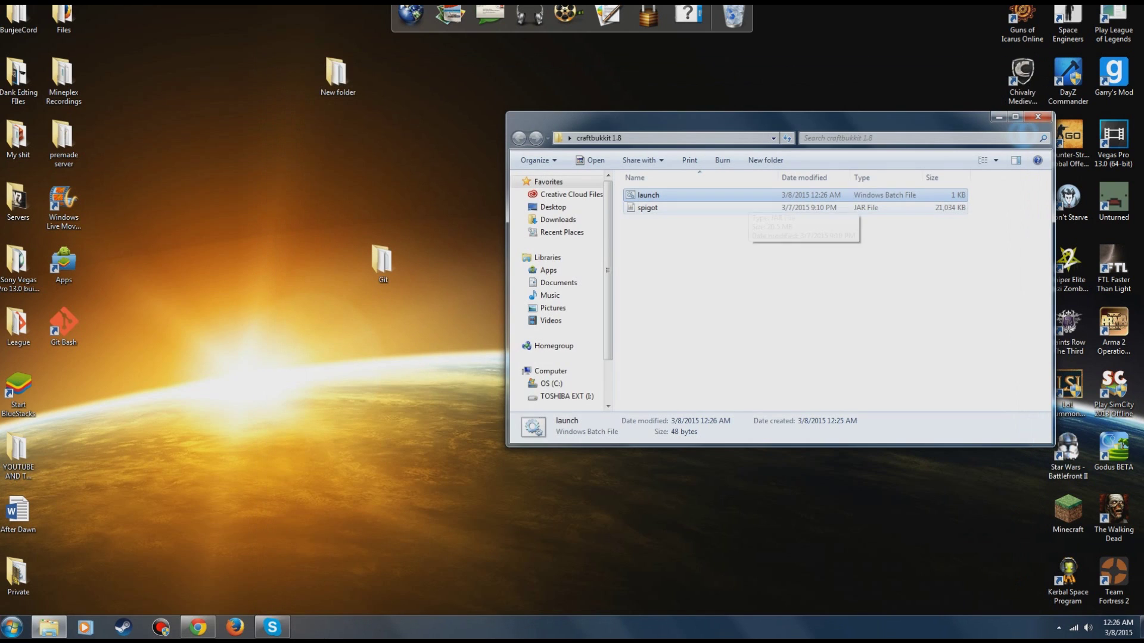
Run the launch batch file in the craftbukkit 1.8 folder once to generate the initial server files and dismiss its console
{"action": "key", "text": "Return"}
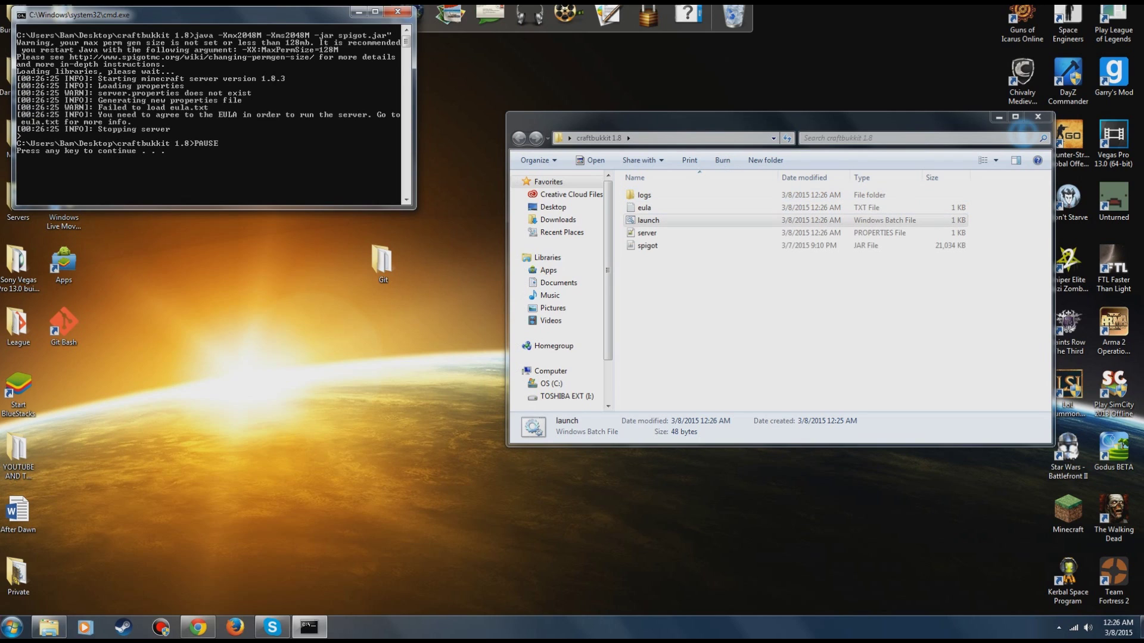
{"action": "key", "text": "Return"}
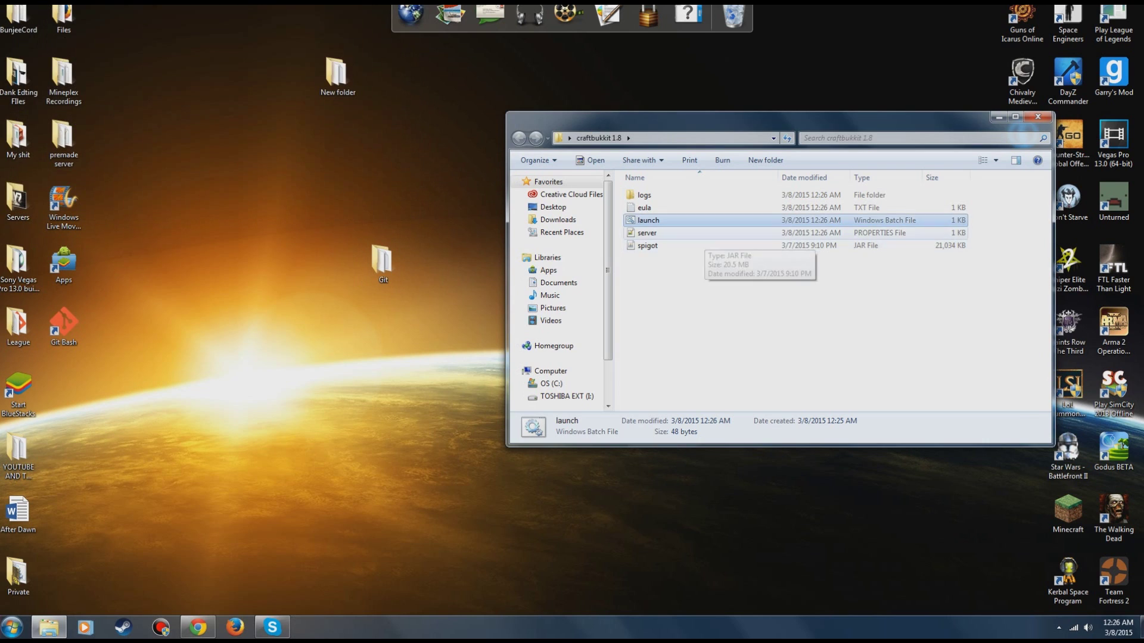
Open the eula text file in Notepad++, change its setting to eula=true, save it and close the editor
{"action": "left_click", "coordinate": [643, 208]}
{"action": "right_click", "coordinate": [639, 206]}
{"action": "left_click", "coordinate": [685, 238]}
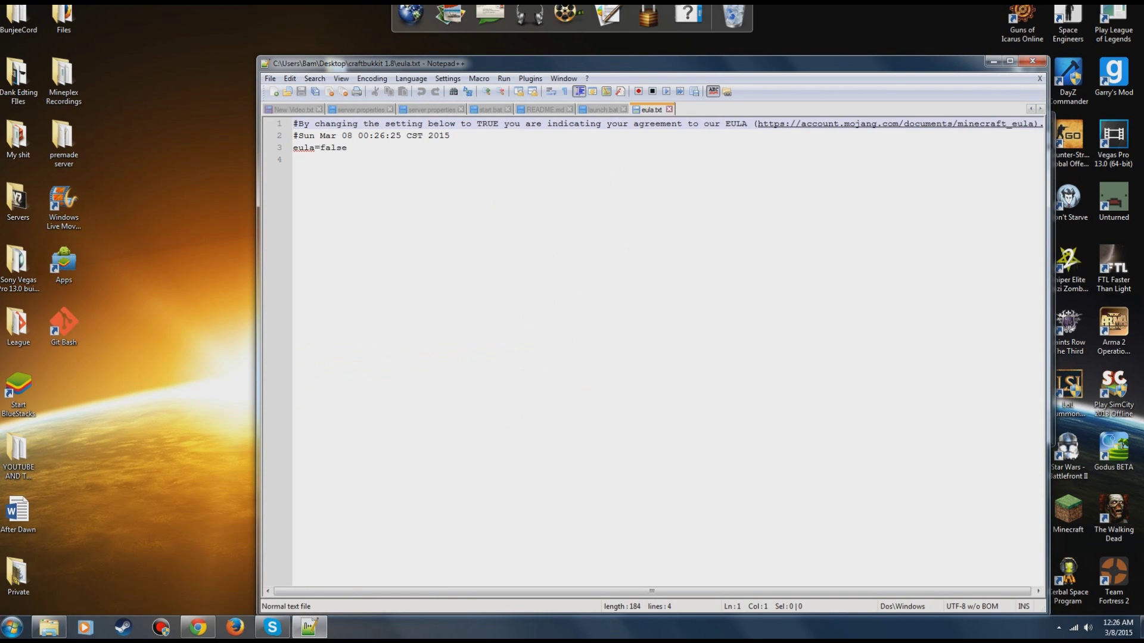
{"action": "left_click", "coordinate": [347, 148]}
{"action": "key", "text": "BackSpace"}
{"action": "key", "text": "BackSpace"}
{"action": "key", "text": "BackSpace"}
{"action": "key", "text": "BackSpace"}
{"action": "key", "text": "BackSpace"}
{"action": "key", "text": "BackSpace"}
{"action": "type", "text": "=true"}
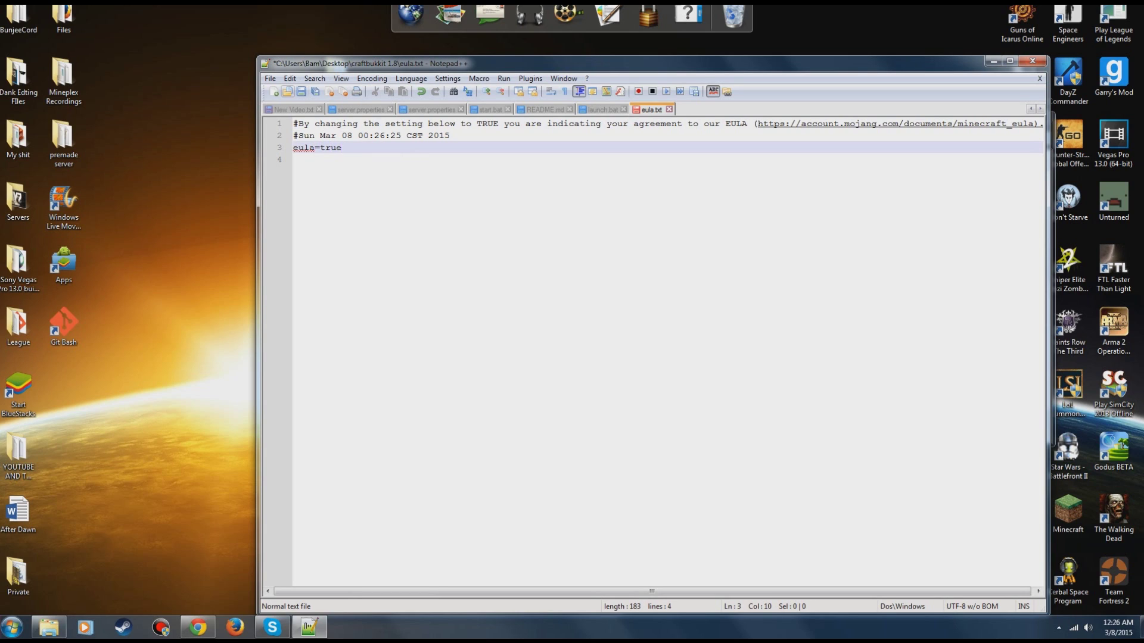
{"action": "key", "text": "ctrl+s"}
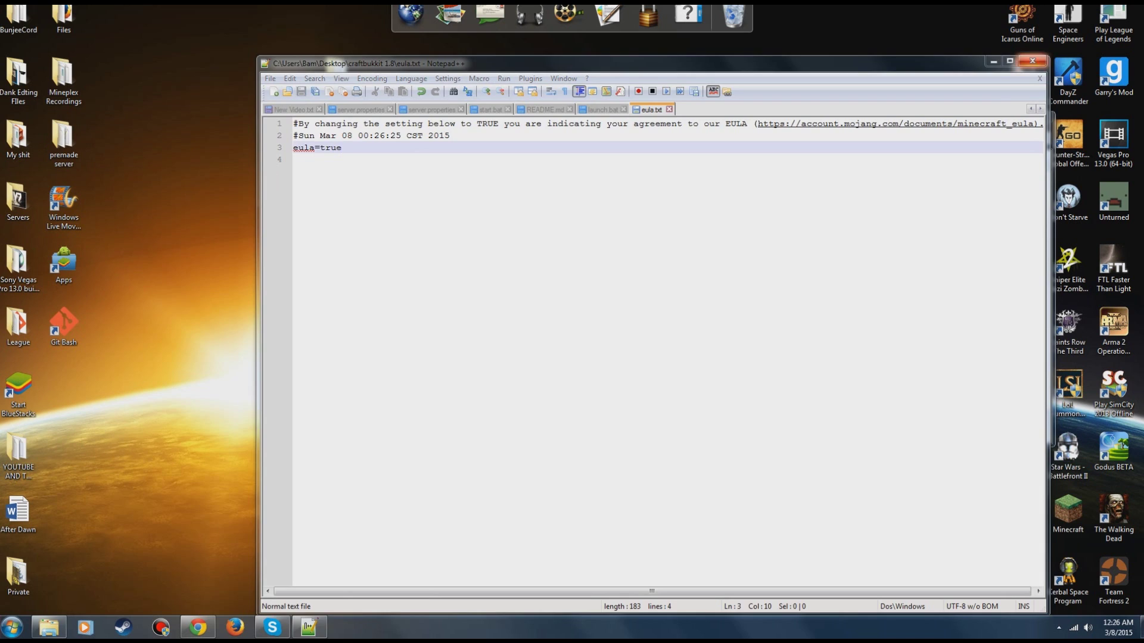
{"action": "left_click", "coordinate": [1032, 61]}
Run the launch batch file again to start the Spigot server and select the server properties file
{"action": "double_click", "coordinate": [648, 220]}
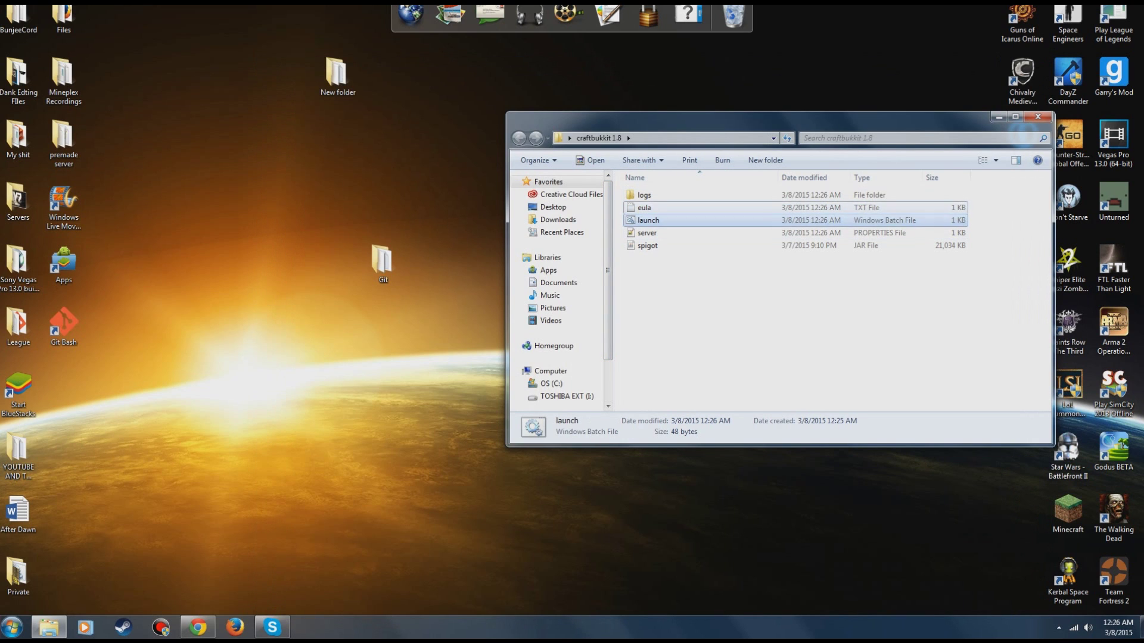
{"action": "double_click", "coordinate": [648, 220]}
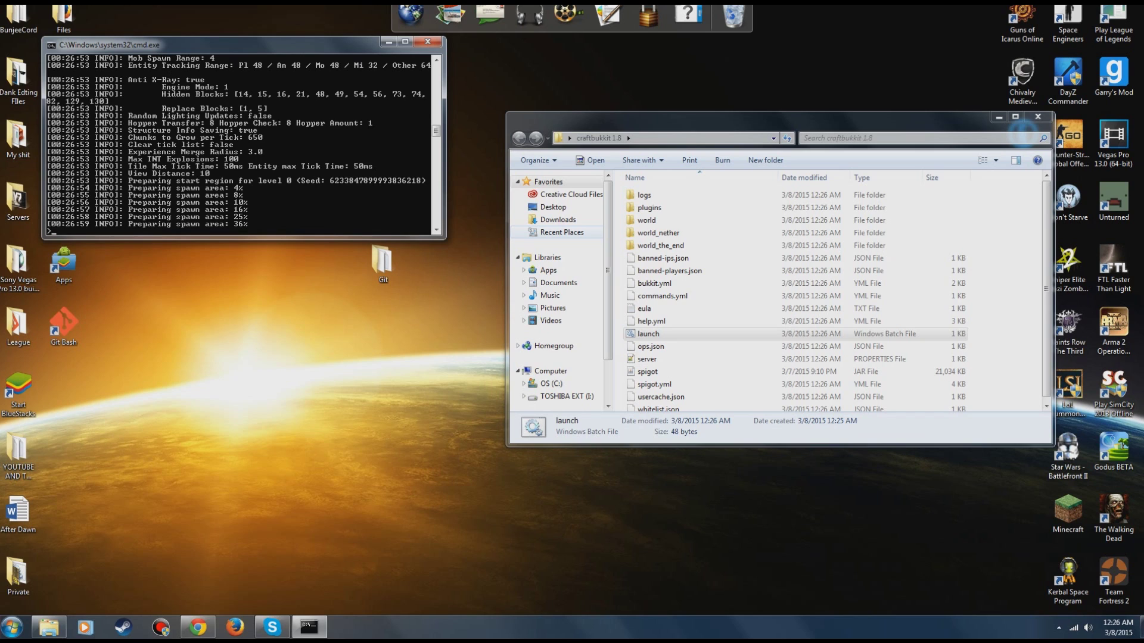
{"action": "left_click", "coordinate": [647, 359]}
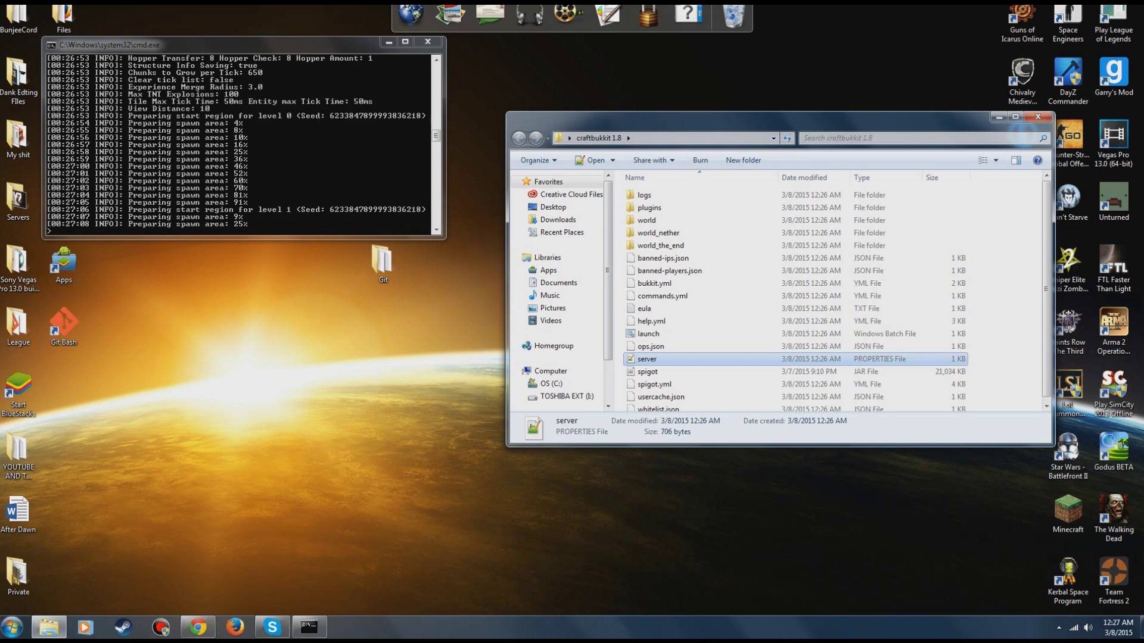
Open a new Command Prompt, run ipconfig and look up the computer's IPv4 address and default gateway
{"action": "left_click", "coordinate": [197, 626]}
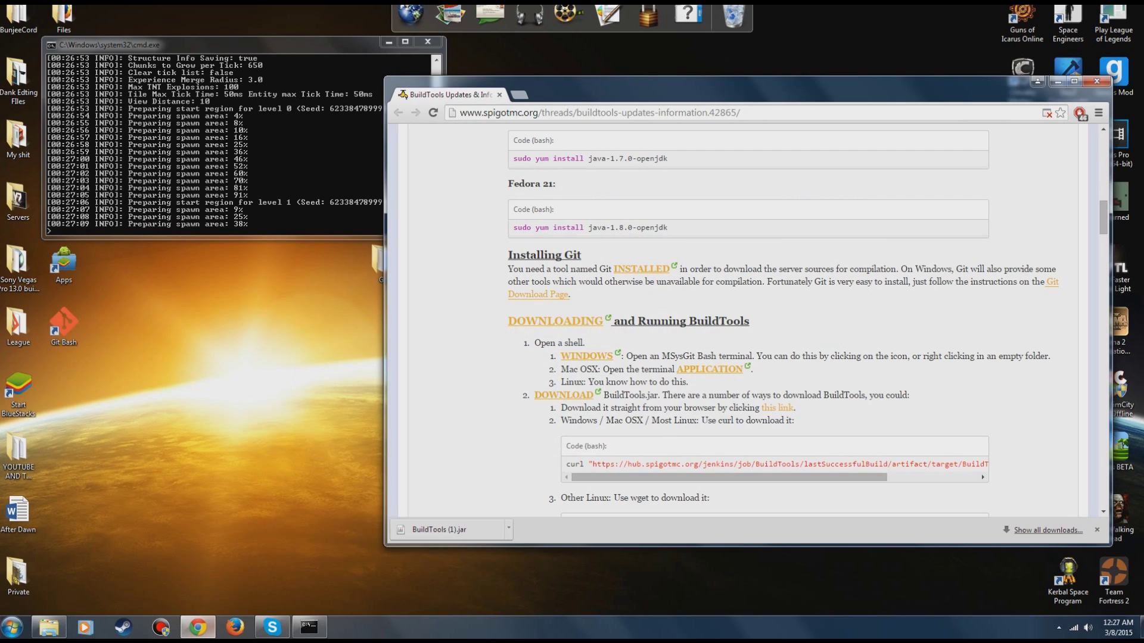
{"action": "key", "text": "super"}
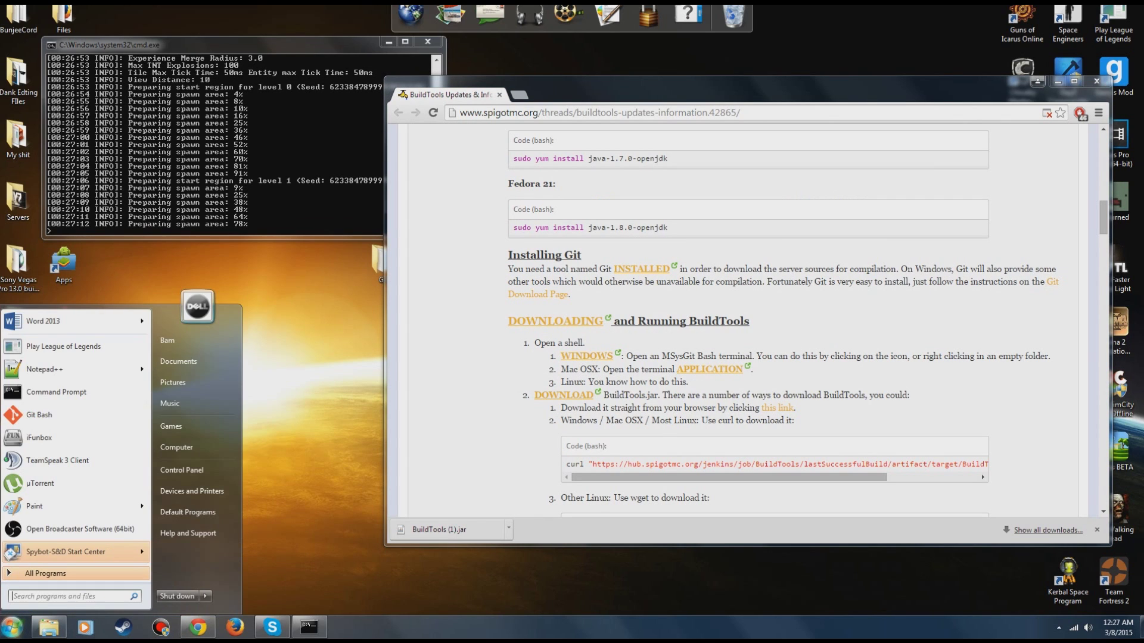
{"action": "type", "text": "cmd"}
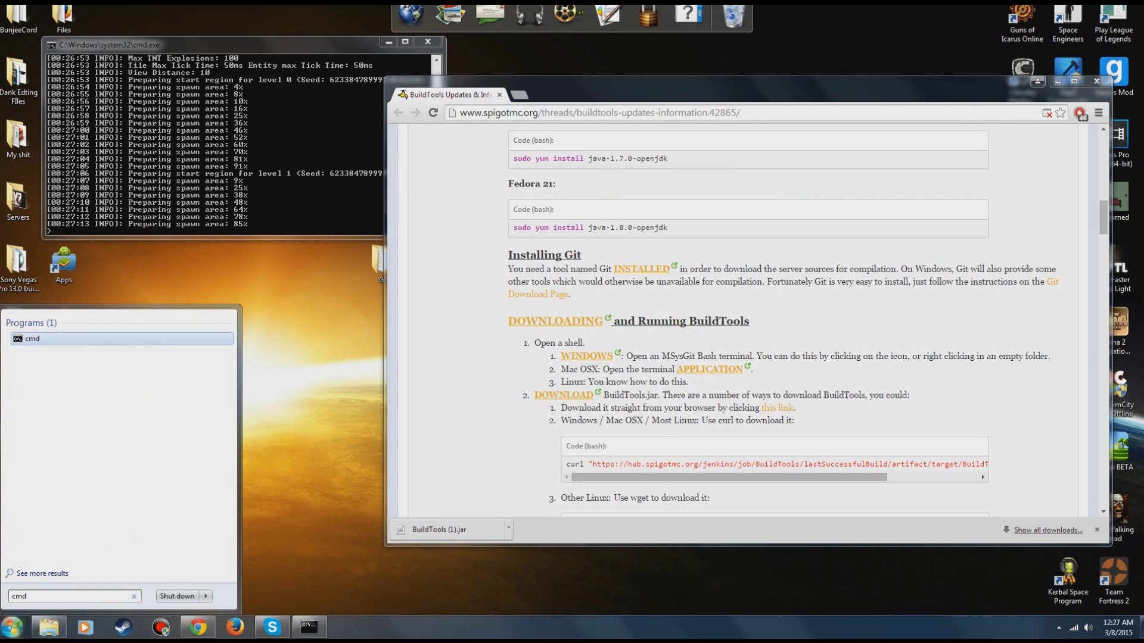
{"action": "key", "text": "Return"}
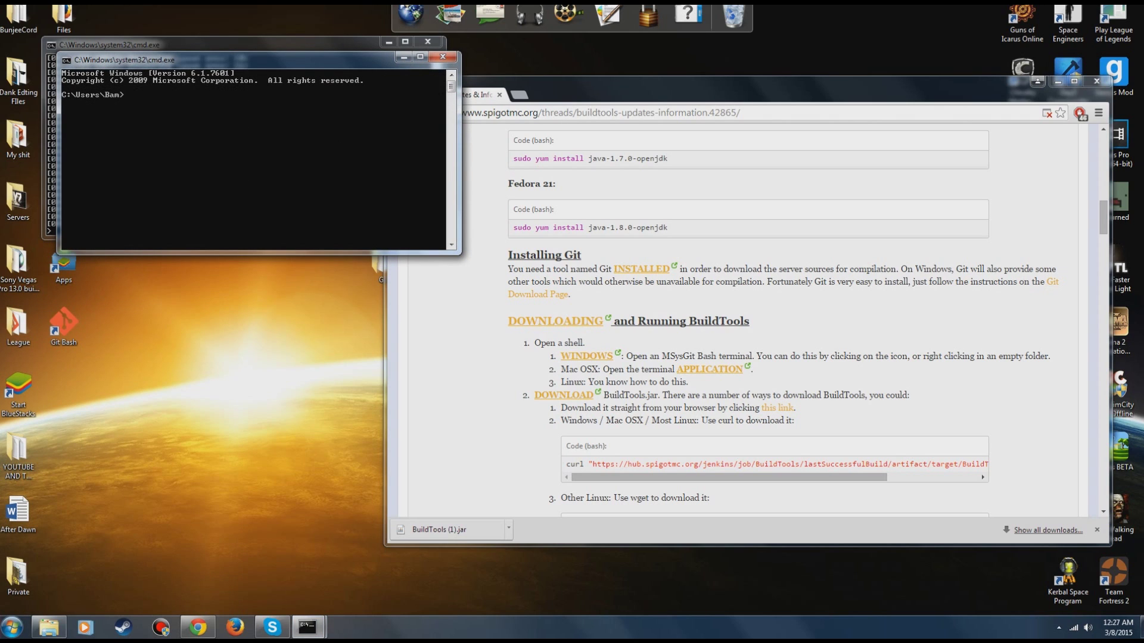
{"action": "type", "text": "ipconfig"}
{"action": "key", "text": "Return"}
{"action": "scroll", "coordinate": [256, 158], "scroll_direction": "up", "scroll_amount": 3}
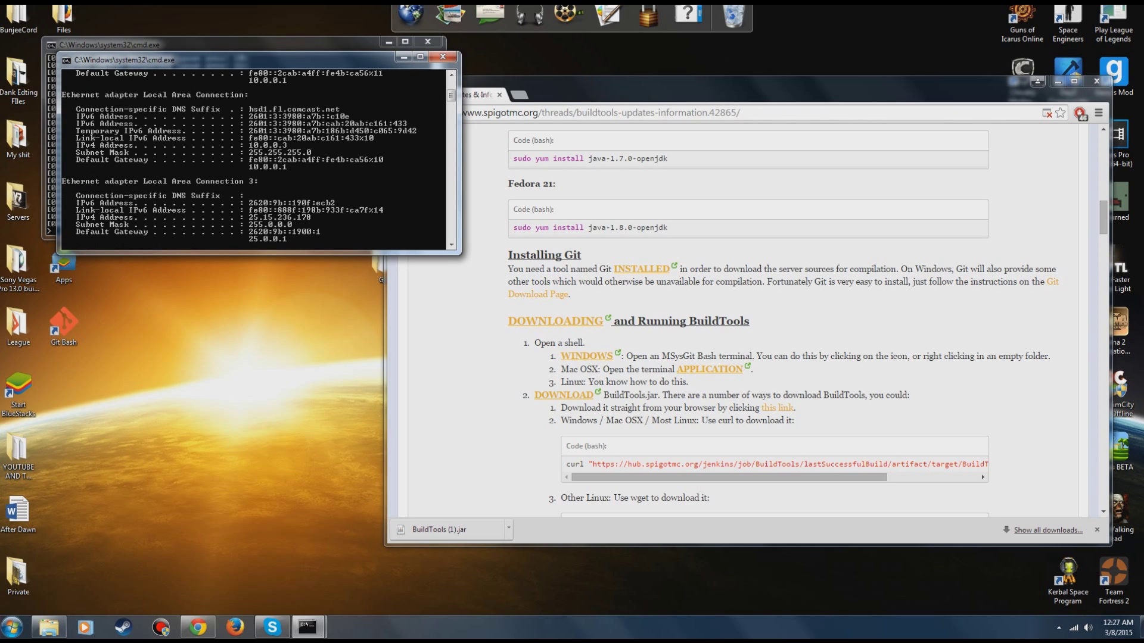
{"action": "scroll", "coordinate": [256, 158], "scroll_direction": "down", "scroll_amount": 2}
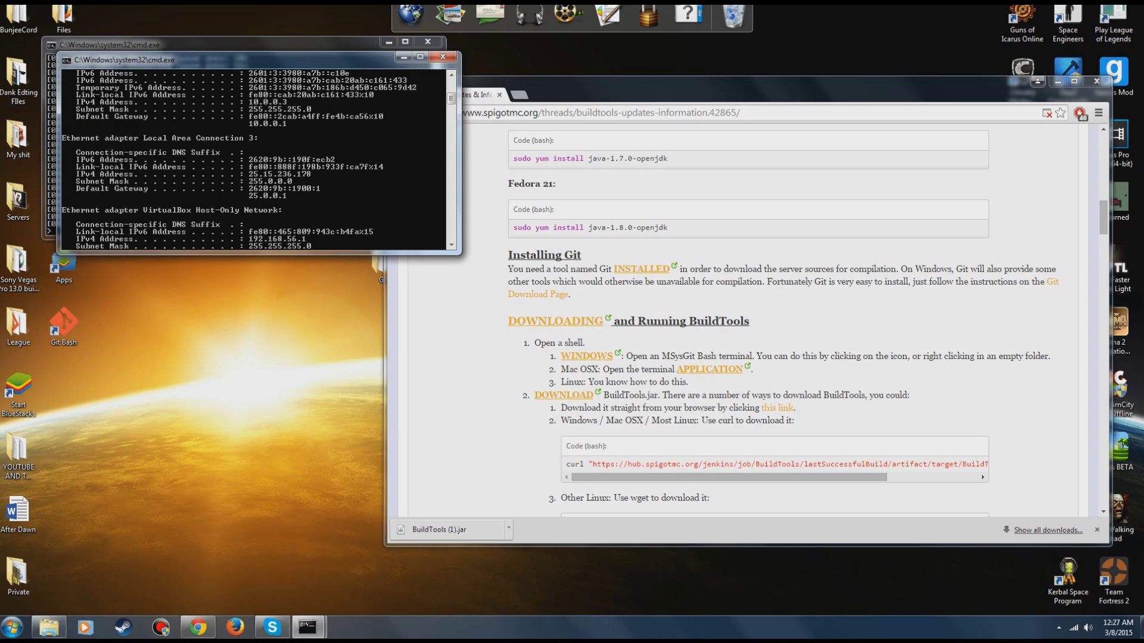
{"action": "scroll", "coordinate": [256, 158], "scroll_direction": "up", "scroll_amount": 8}
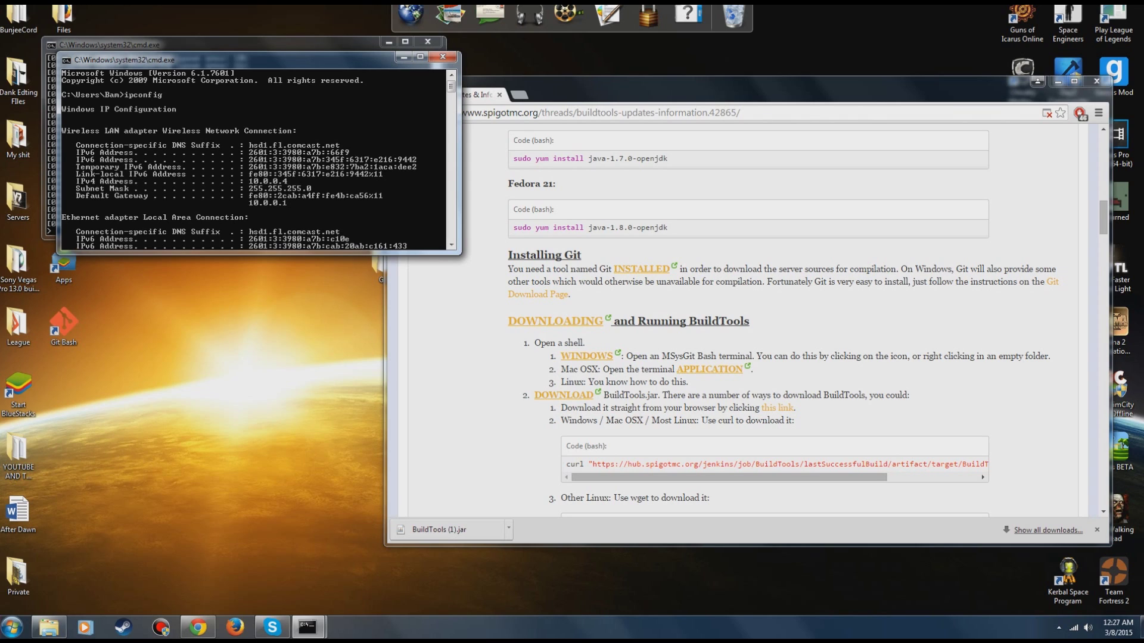
{"action": "scroll", "coordinate": [253, 159], "scroll_direction": "down", "scroll_amount": 4}
{"action": "scroll", "coordinate": [256, 160], "scroll_direction": "up", "scroll_amount": 4}
Open the router's admin page at 10.0.0.1 in a new Chrome tab and log in, closing the advertising pop-up
{"action": "left_click", "coordinate": [519, 94]}
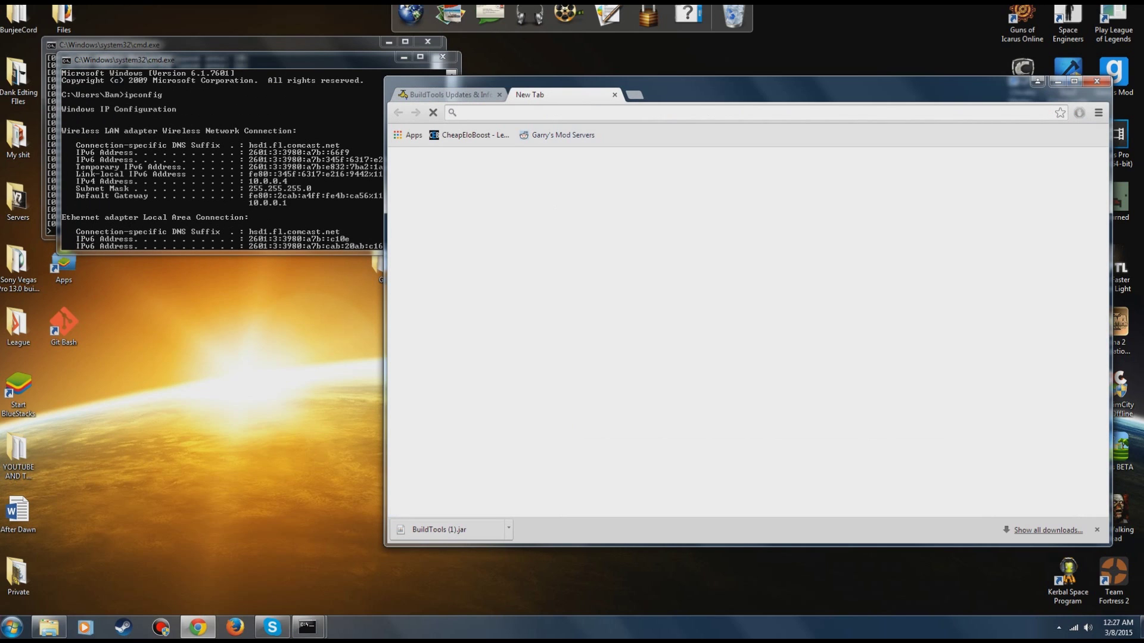
{"action": "type", "text": "10."}
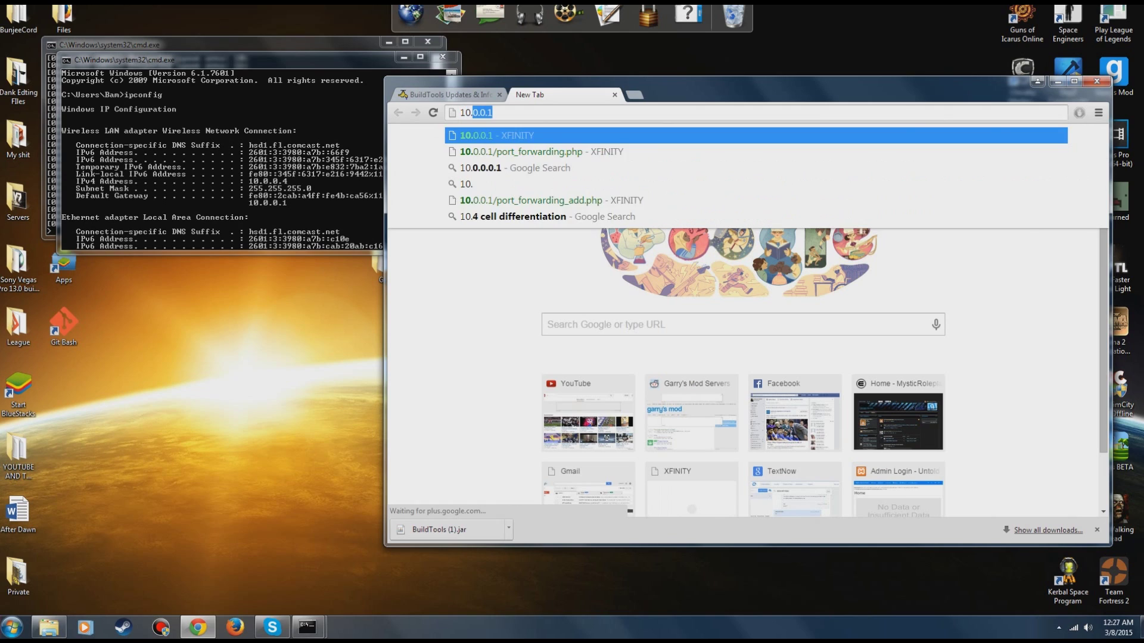
{"action": "key", "text": "Return"}
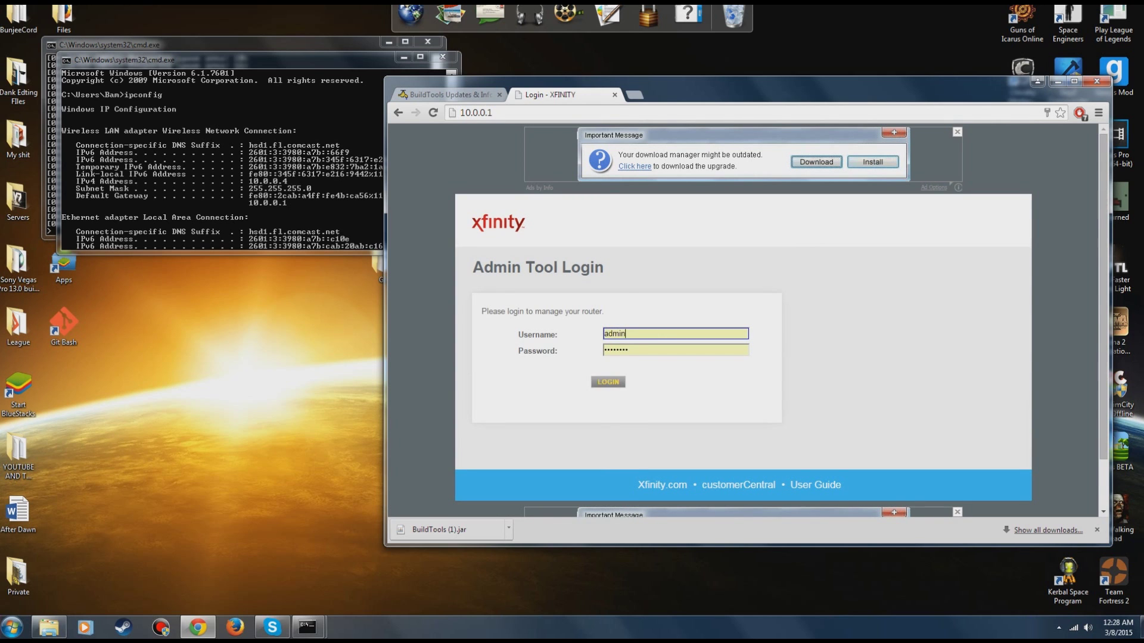
{"action": "left_click", "coordinate": [607, 382]}
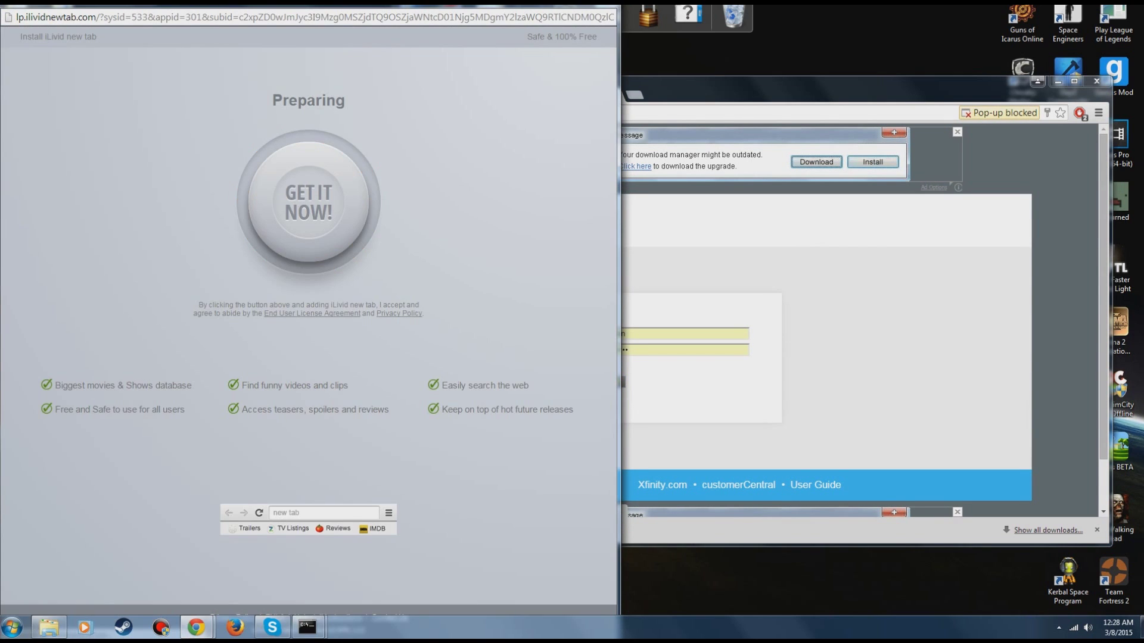
{"action": "key", "text": "ctrl+w"}
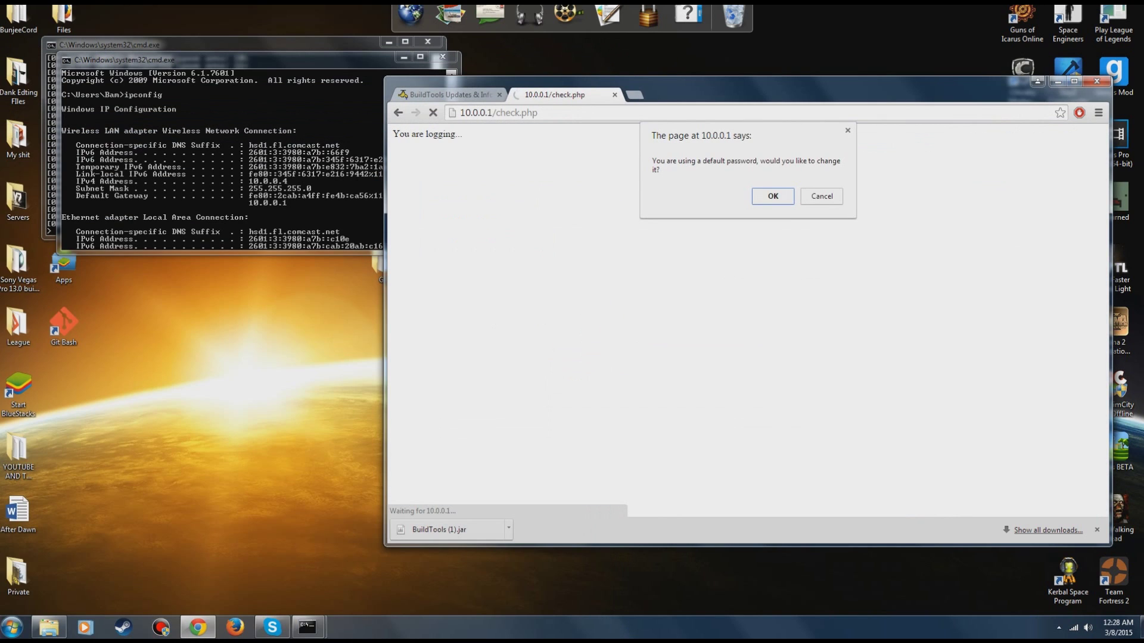
{"action": "key", "text": "Return"}
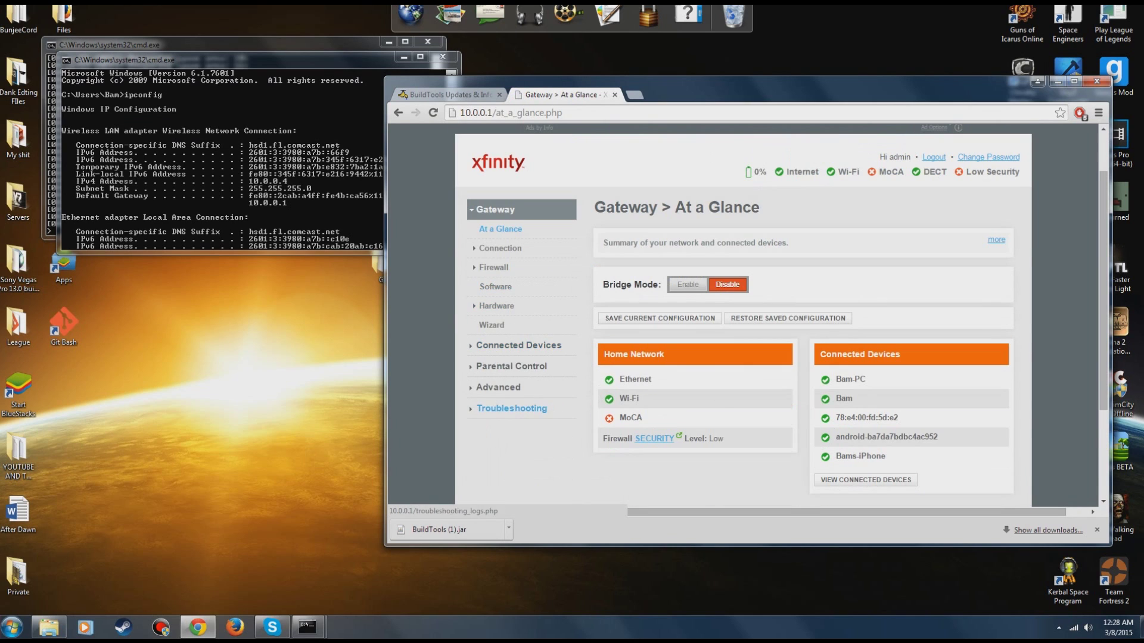
Start a new service in the router's advanced port forwarding settings and name it server
{"action": "left_click", "coordinate": [498, 388]}
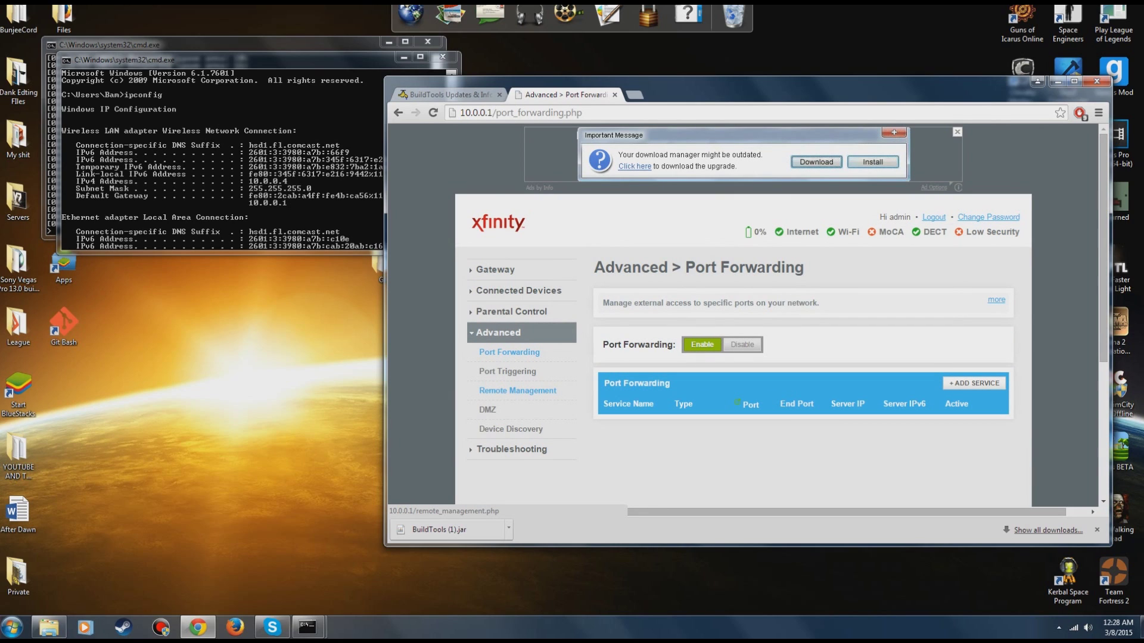
{"action": "left_click", "coordinate": [974, 383]}
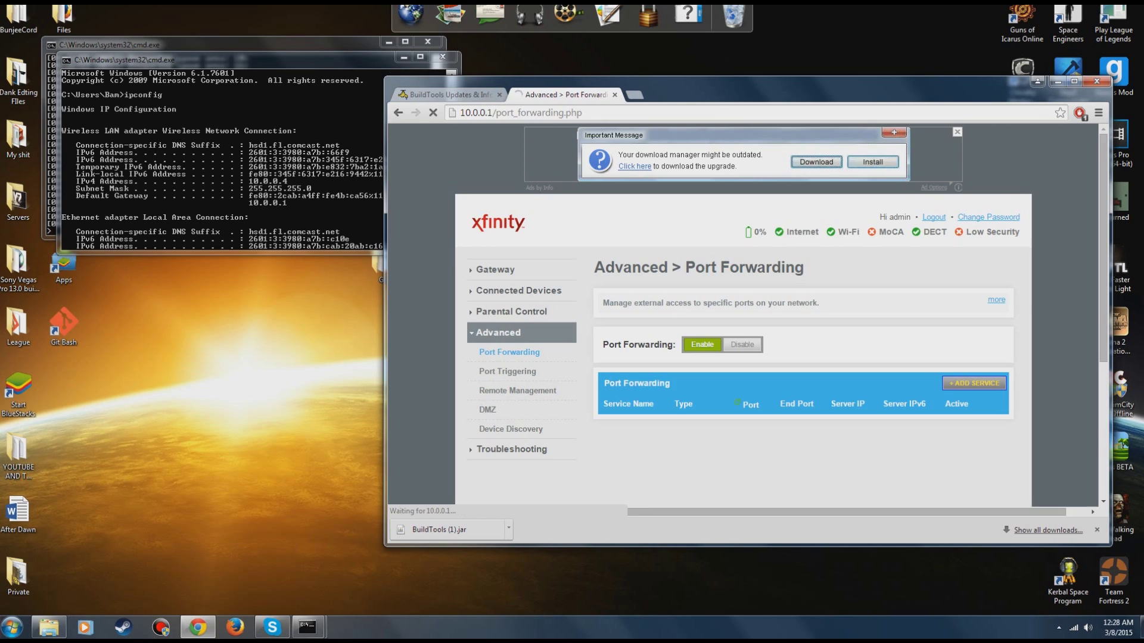
{"action": "type", "text": "sdfs"}
{"action": "key", "text": "ctrl+a"}
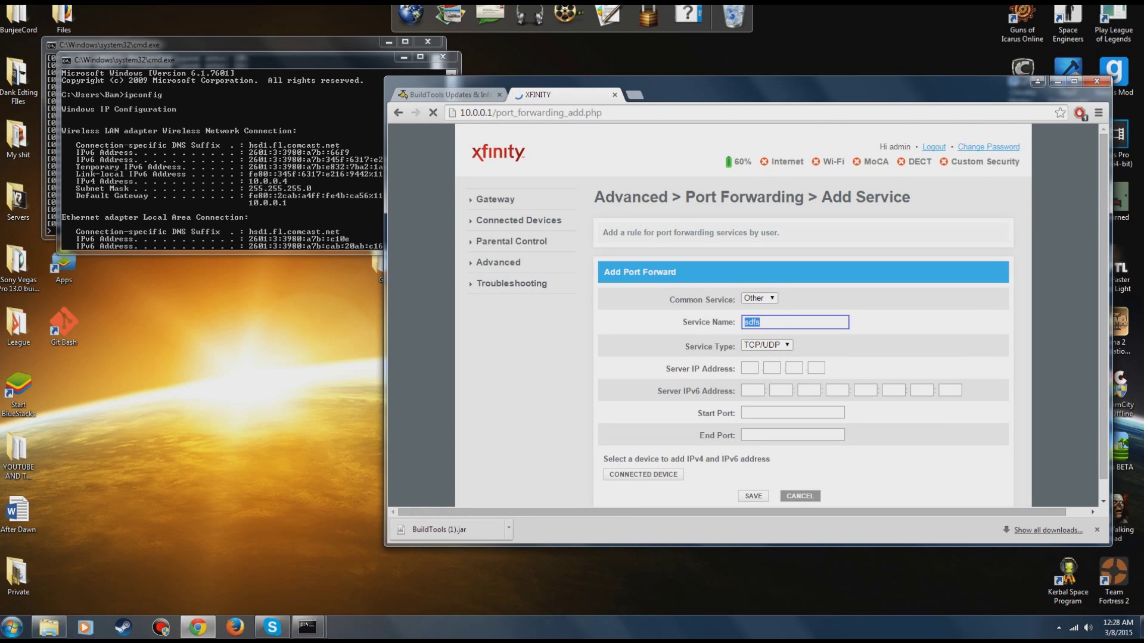
{"action": "type", "text": "a"}
{"action": "type", "text": "ser"}
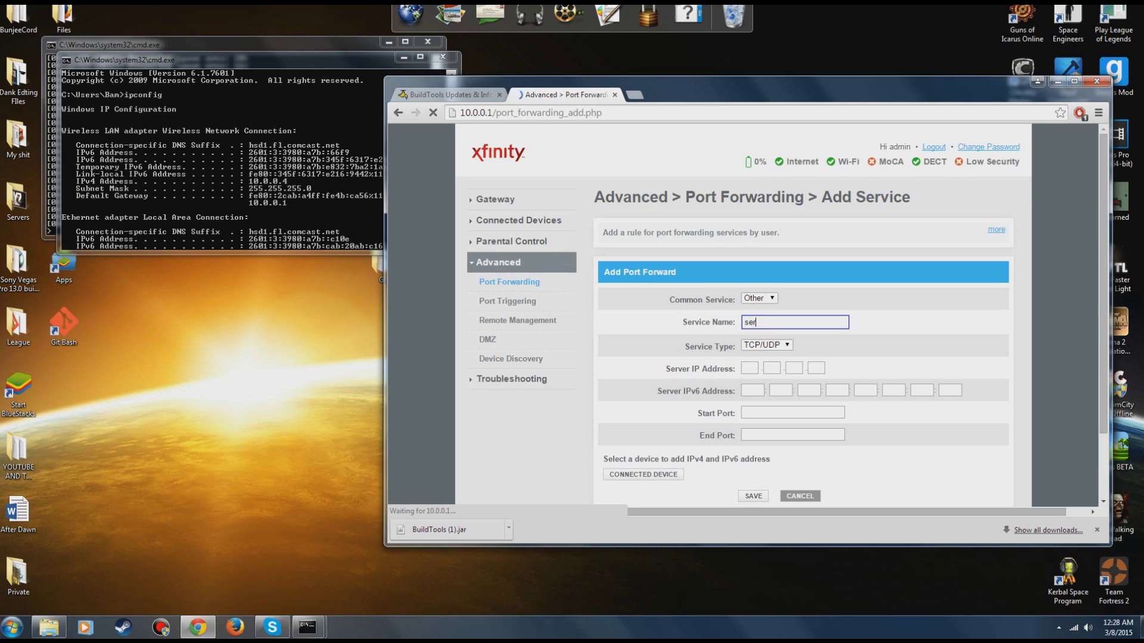
{"action": "type", "text": "ver"}
{"action": "key", "text": "Tab"}
Set the port forwarding service's server IP address to 10.0.0.4, dismissing the advertisement covering the form
{"action": "type", "text": "1"}
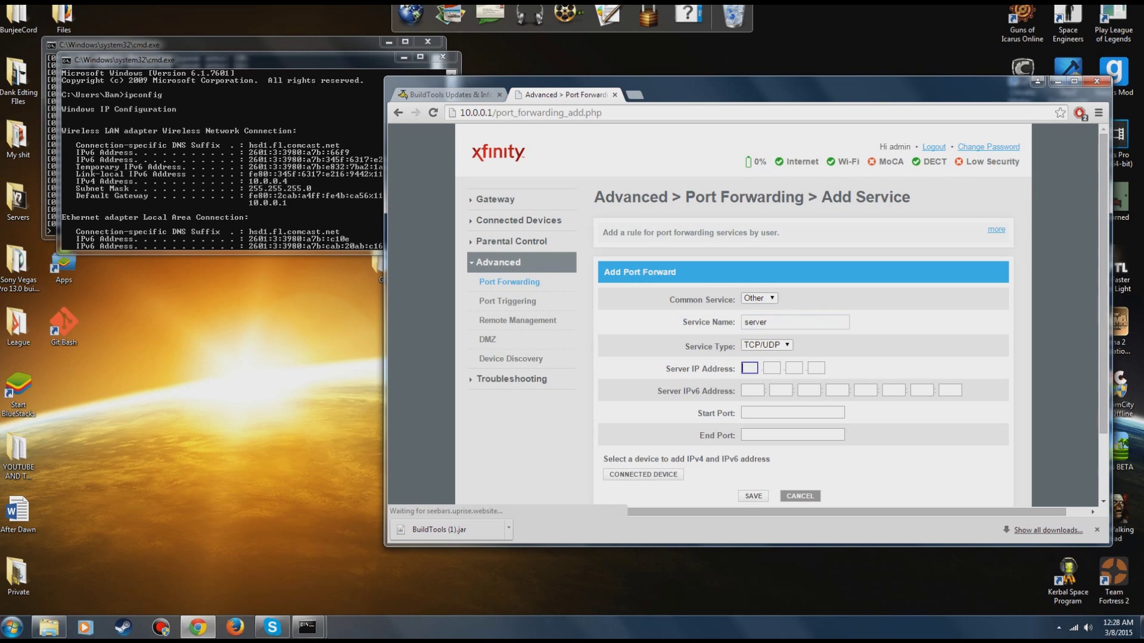
{"action": "type", "text": "0"}
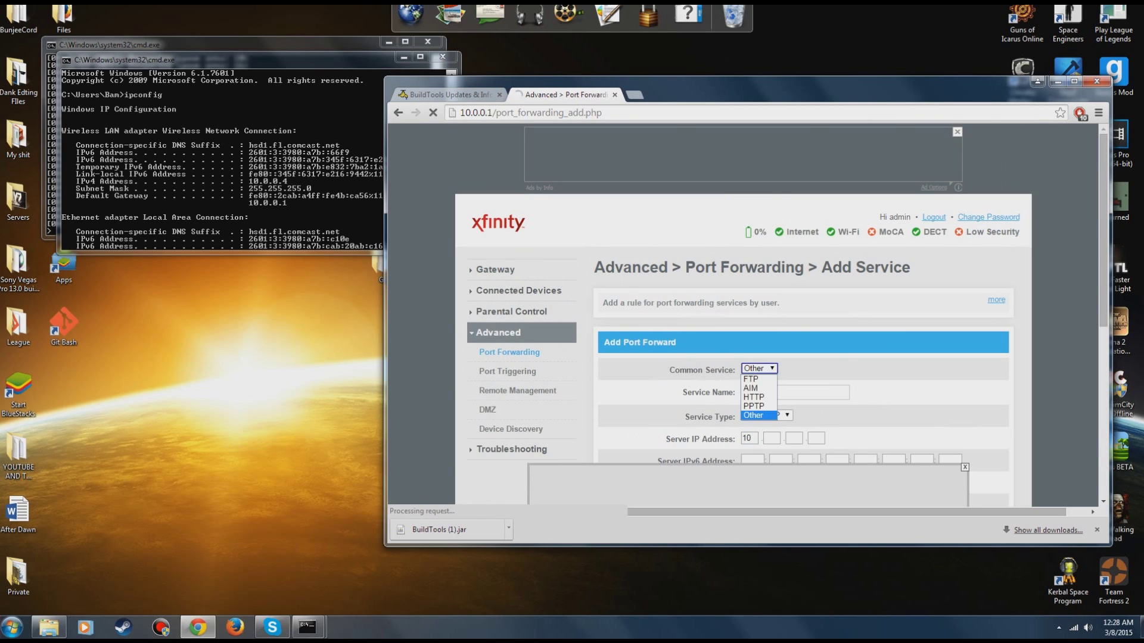
{"action": "left_click", "coordinate": [965, 435]}
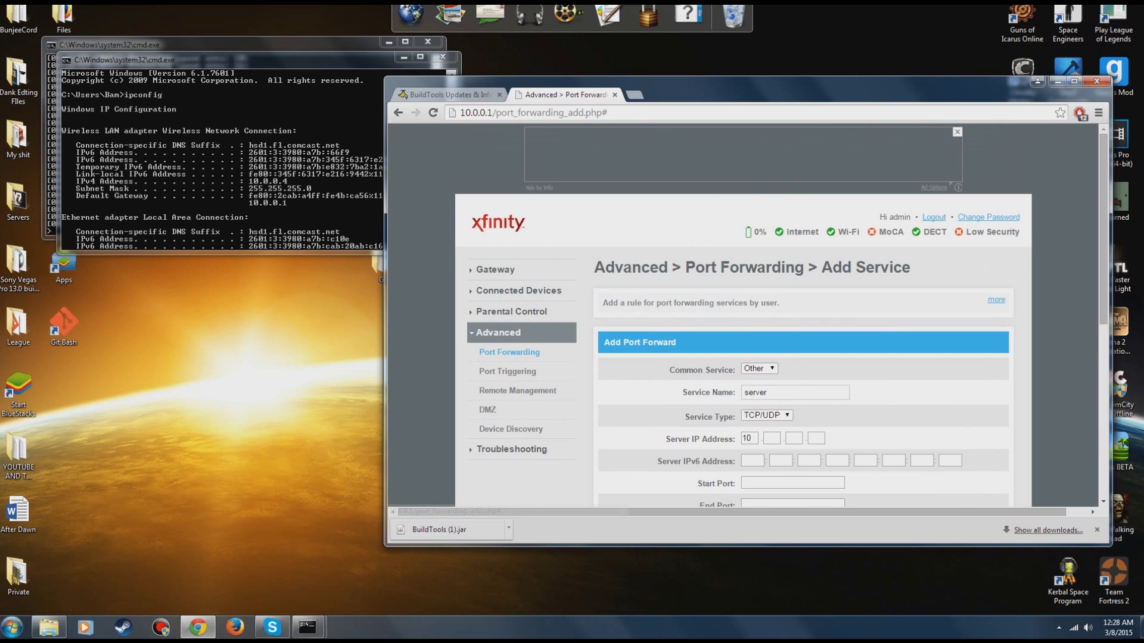
{"action": "scroll", "coordinate": [743, 315], "scroll_direction": "down", "scroll_amount": 2}
{"action": "left_click", "coordinate": [771, 318]}
{"action": "type", "text": "0"}
{"action": "key", "text": "Tab"}
{"action": "type", "text": "0"}
{"action": "key", "text": "Tab"}
{"action": "type", "text": "4"}
{"action": "key", "text": "Tab"}
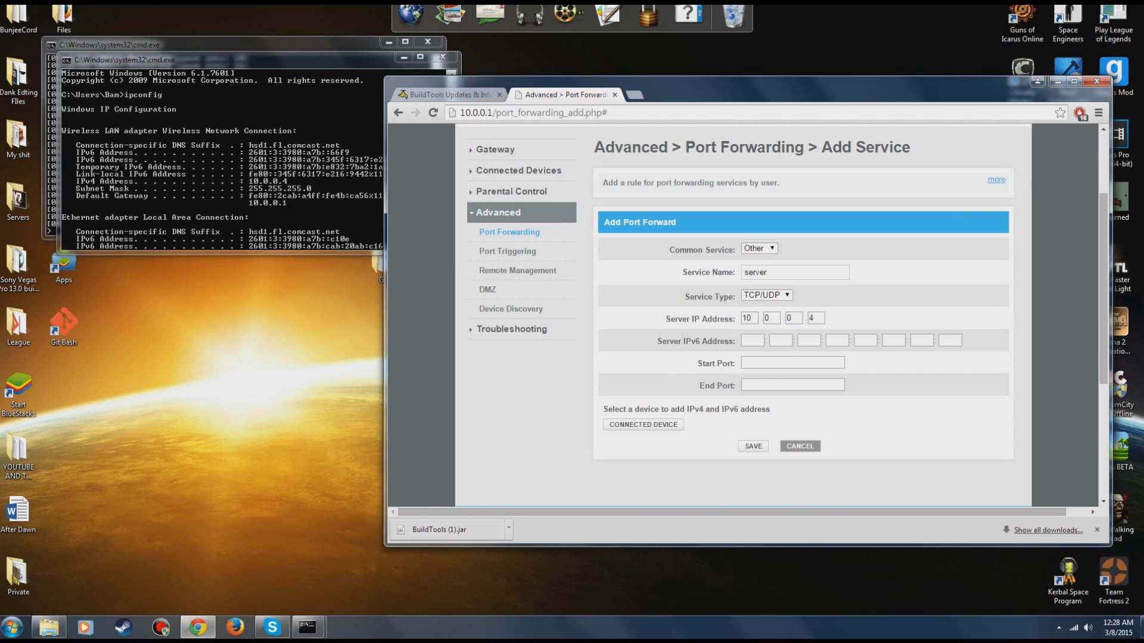
Set both the start and end port to 25565 and try to save the port forwarding service
{"action": "type", "text": "25565"}
{"action": "key", "text": "Tab"}
{"action": "type", "text": "25565"}
{"action": "key", "text": "Tab"}
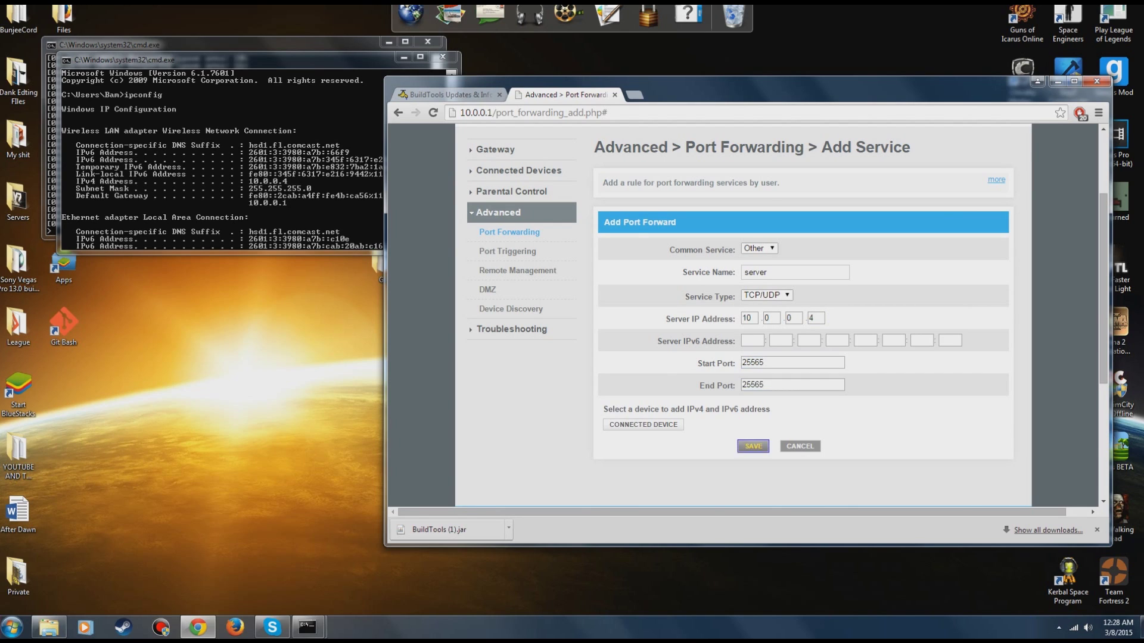
{"action": "key", "text": "Return"}
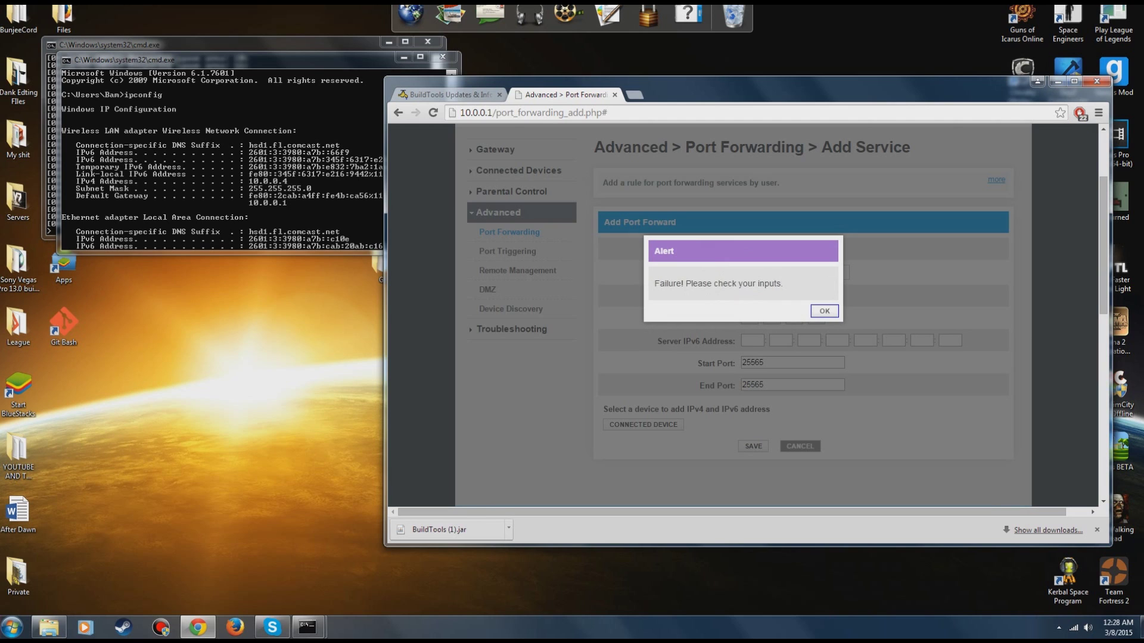
{"action": "key", "text": "Return"}
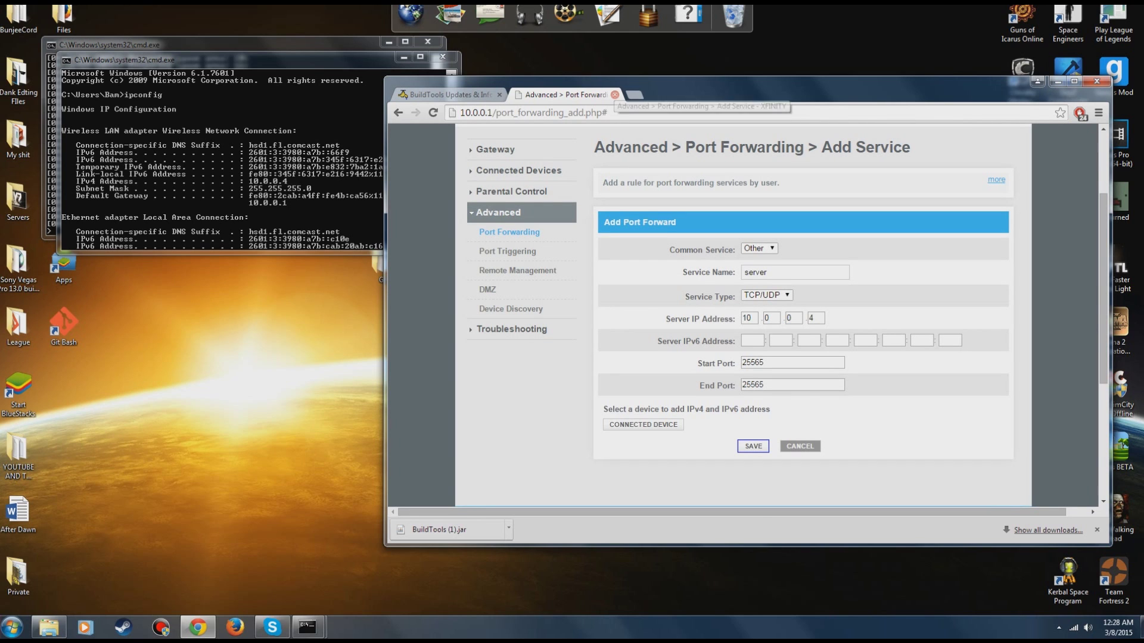
Close the router page and the ipconfig console, and return to the server properties file in the craftbukkit 1.8 folder
{"action": "left_click", "coordinate": [615, 95]}
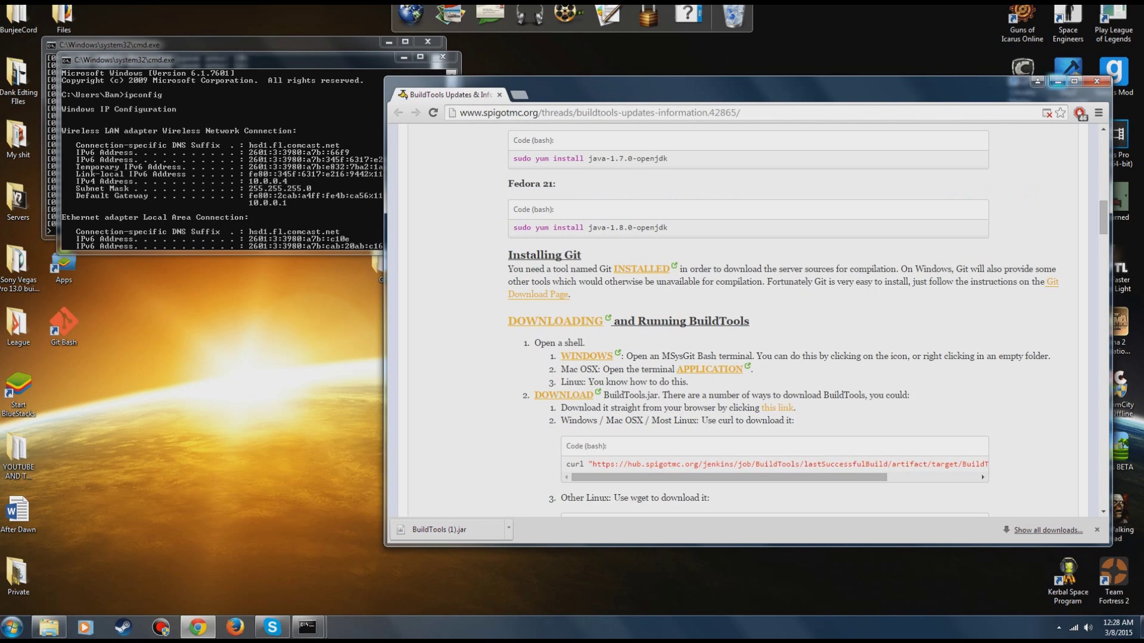
{"action": "left_click", "coordinate": [1058, 81]}
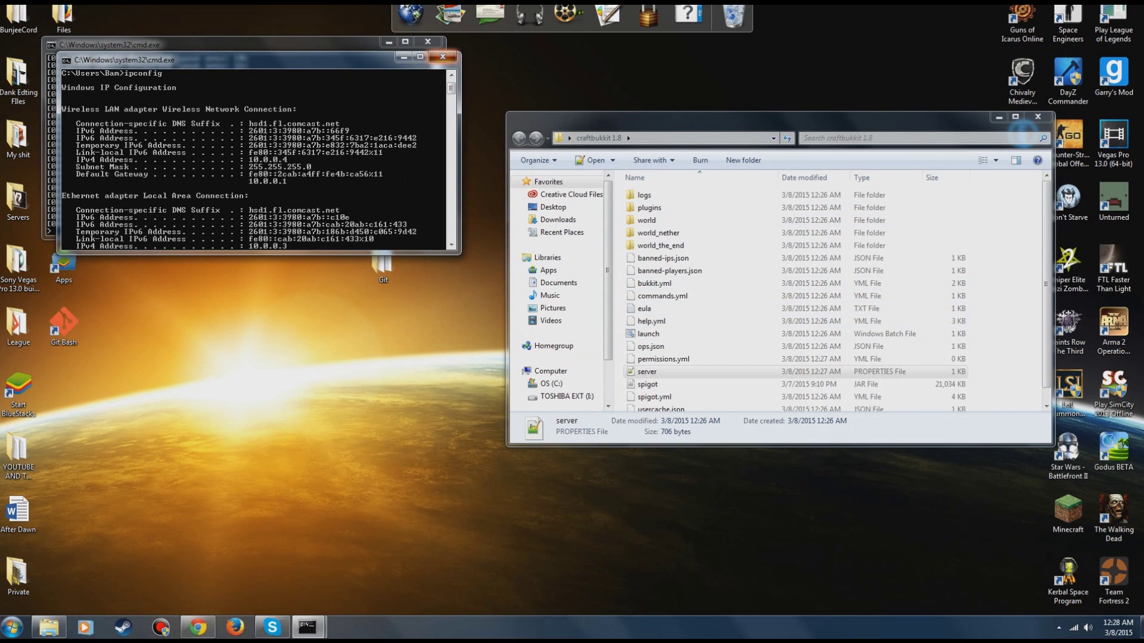
{"action": "left_click", "coordinate": [443, 57]}
{"action": "left_click", "coordinate": [647, 371]}
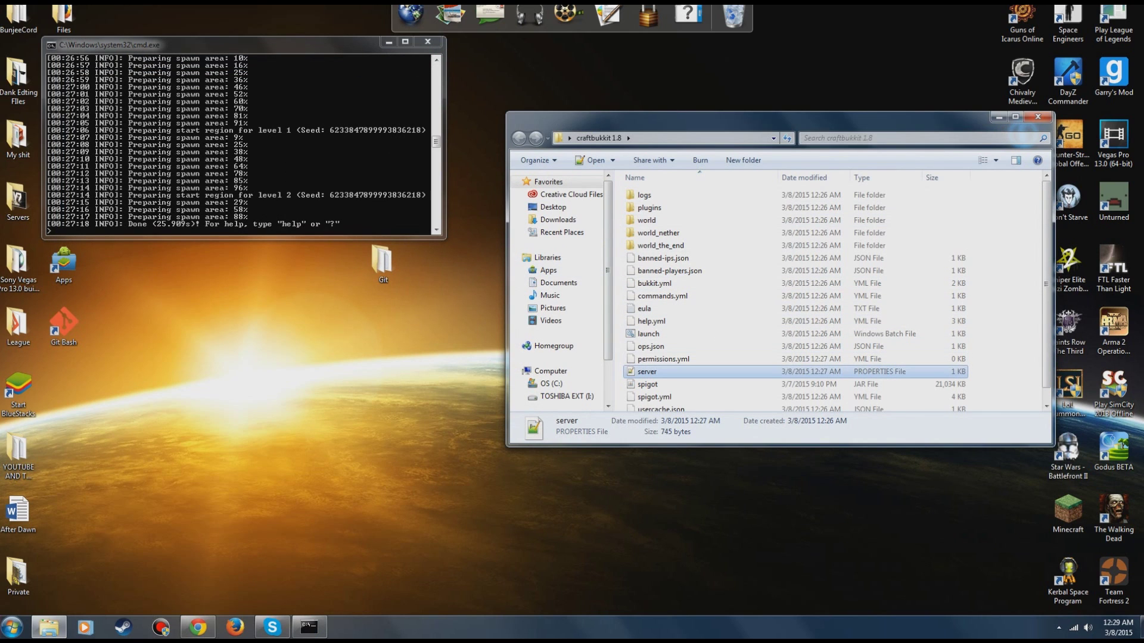
Open the server properties file, try localhost and 10 in the server-ip property, clear the entry again, and close the file
{"action": "key", "text": "Return"}
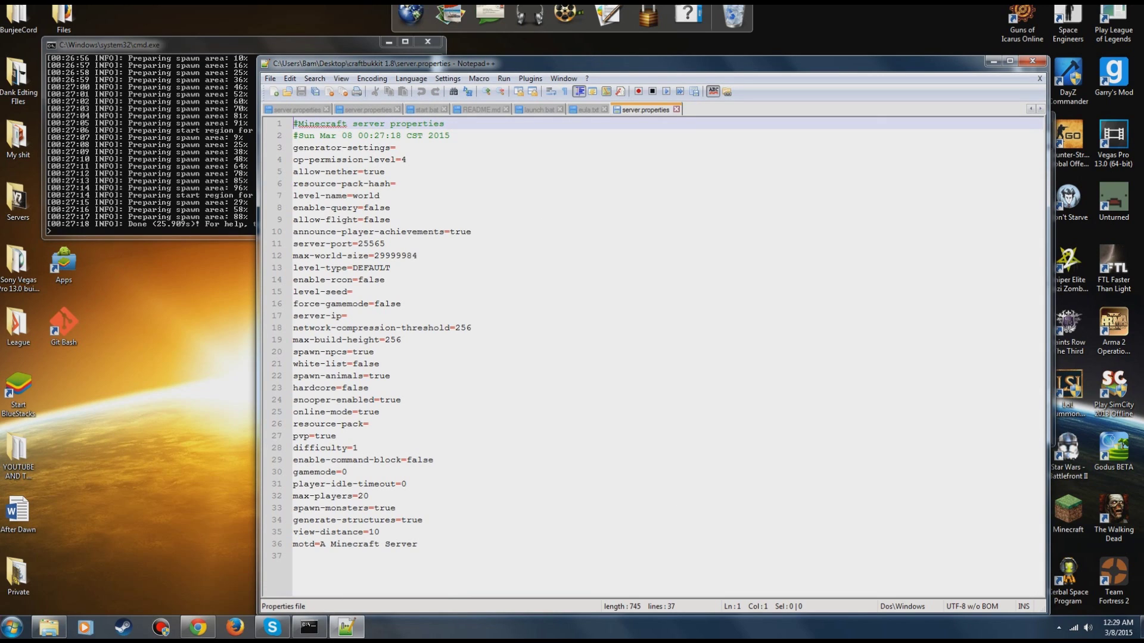
{"action": "left_click", "coordinate": [472, 328]}
{"action": "double_click", "coordinate": [400, 304]}
{"action": "left_click", "coordinate": [347, 316]}
{"action": "type", "text": "localho"}
{"action": "key", "text": "BackSpace"}
{"action": "key", "text": "BackSpace"}
{"action": "key", "text": "BackSpace"}
{"action": "key", "text": "BackSpace"}
{"action": "key", "text": "BackSpace"}
{"action": "key", "text": "BackSpace"}
{"action": "key", "text": "BackSpace"}
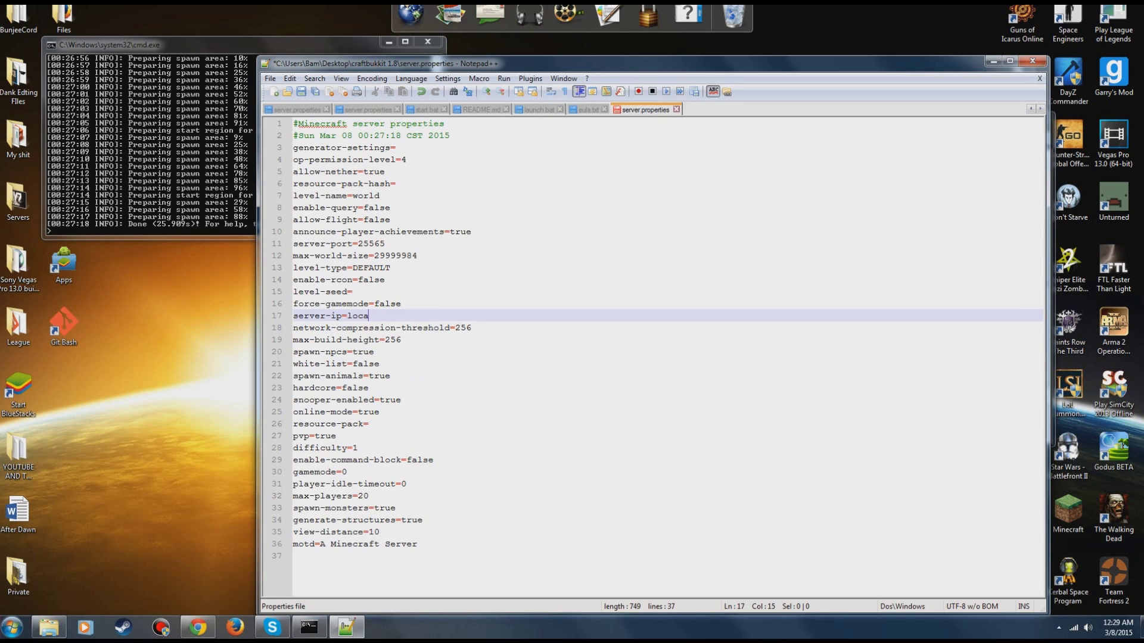
{"action": "type", "text": "10"}
{"action": "key", "text": "BackSpace"}
{"action": "key", "text": "BackSpace"}
{"action": "left_click", "coordinate": [1033, 62]}
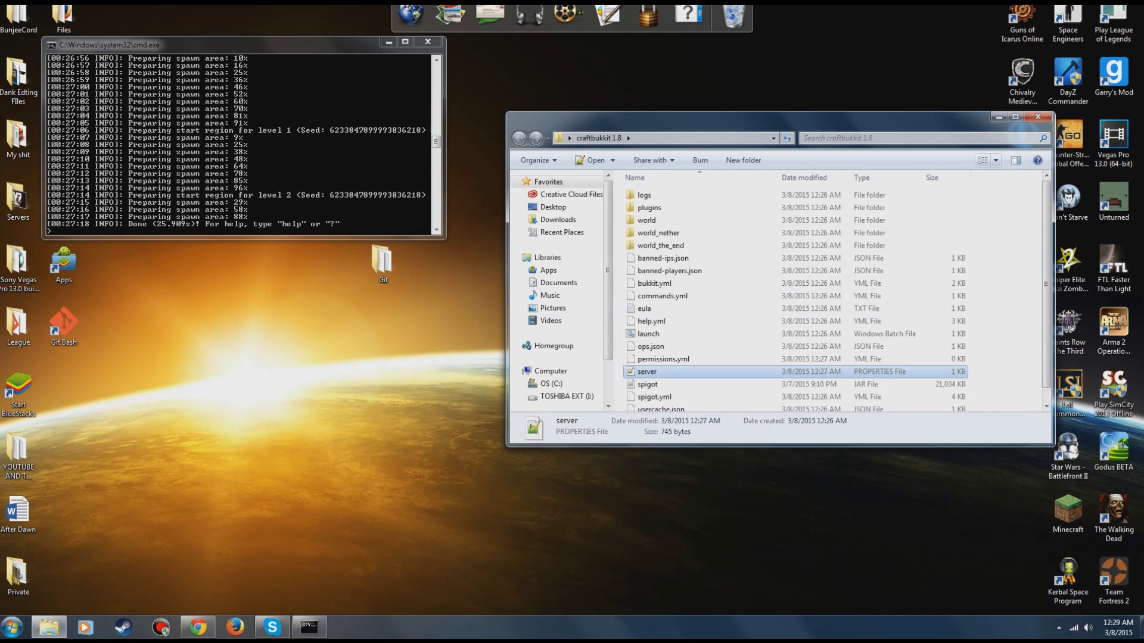
Start the Minecraft launcher and give the player's account operator rights with the op command in the server console
{"action": "left_click", "coordinate": [1037, 116]}
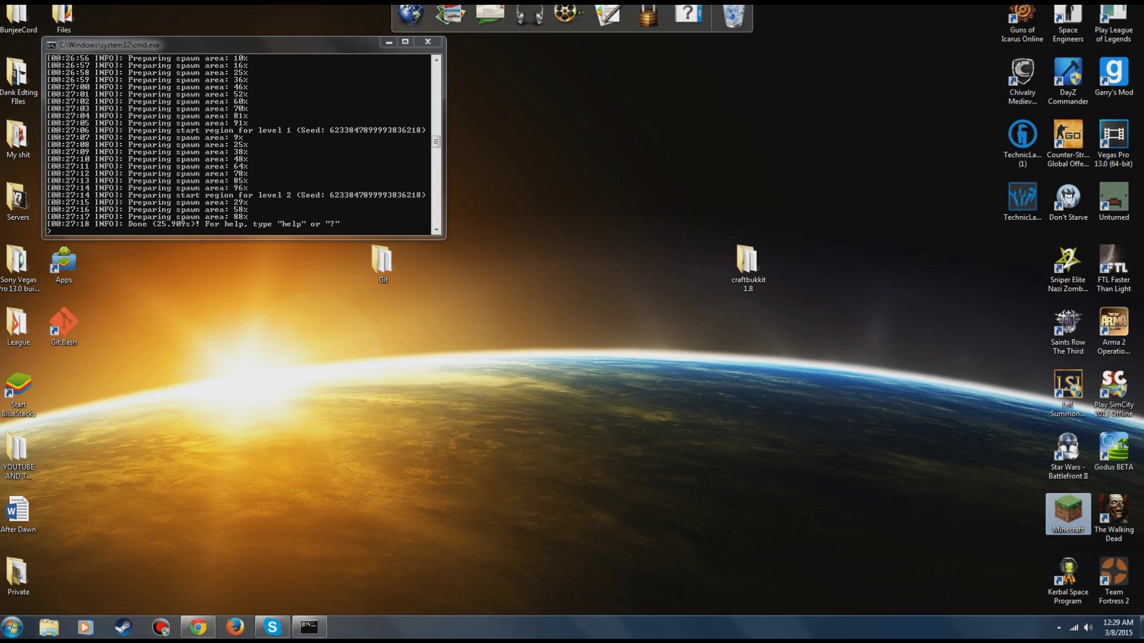
{"action": "key", "text": "alt+Tab"}
{"action": "type", "text": "op blazer780"}
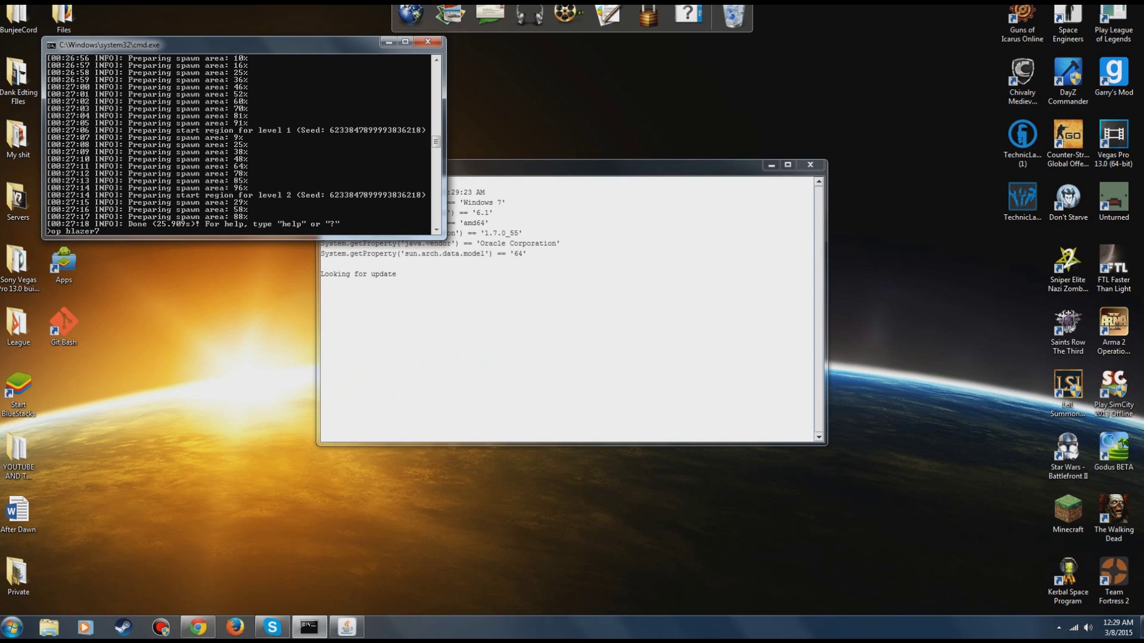
{"action": "key", "text": "Return"}
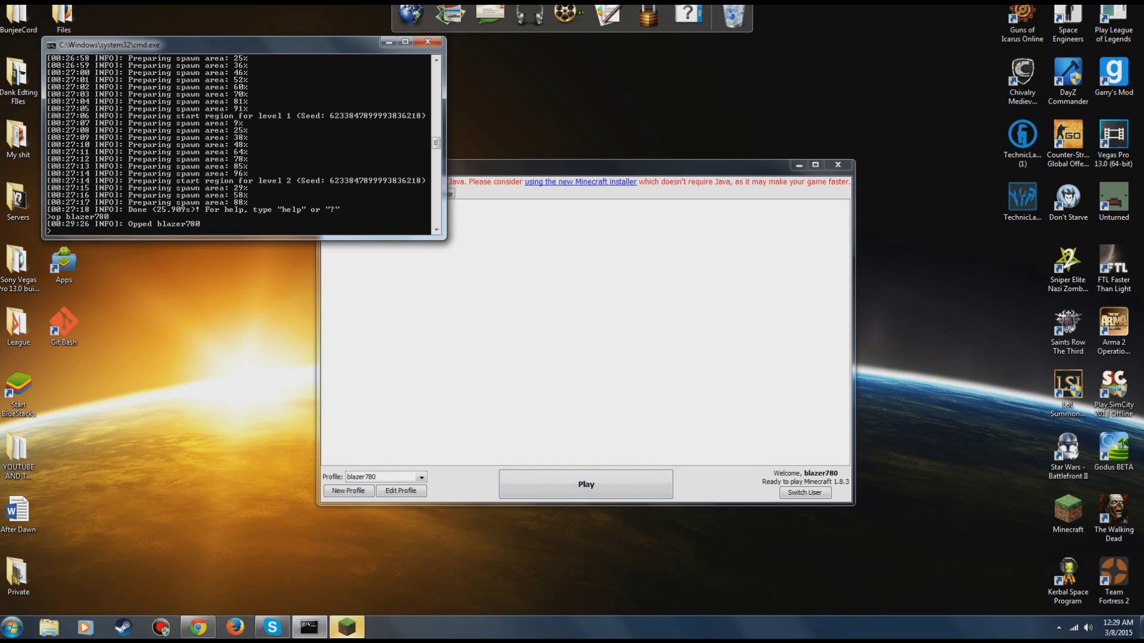
Launch the Minecraft 1.8.3 game and add a multiplayer server with the address localhost
{"action": "left_click", "coordinate": [585, 484]}
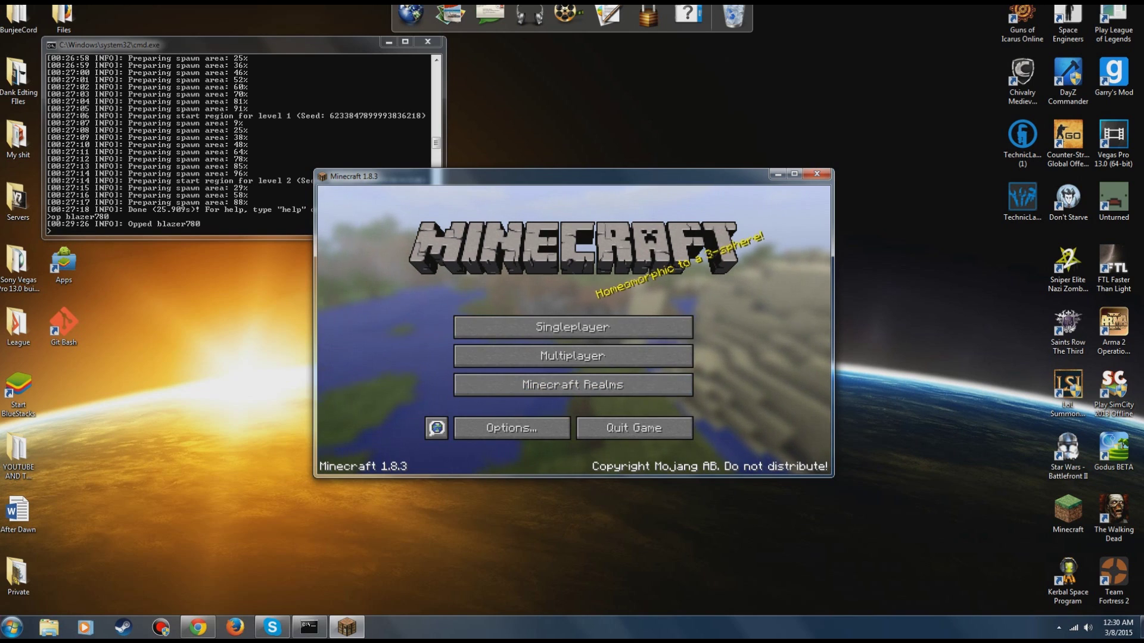
{"action": "left_click", "coordinate": [573, 356]}
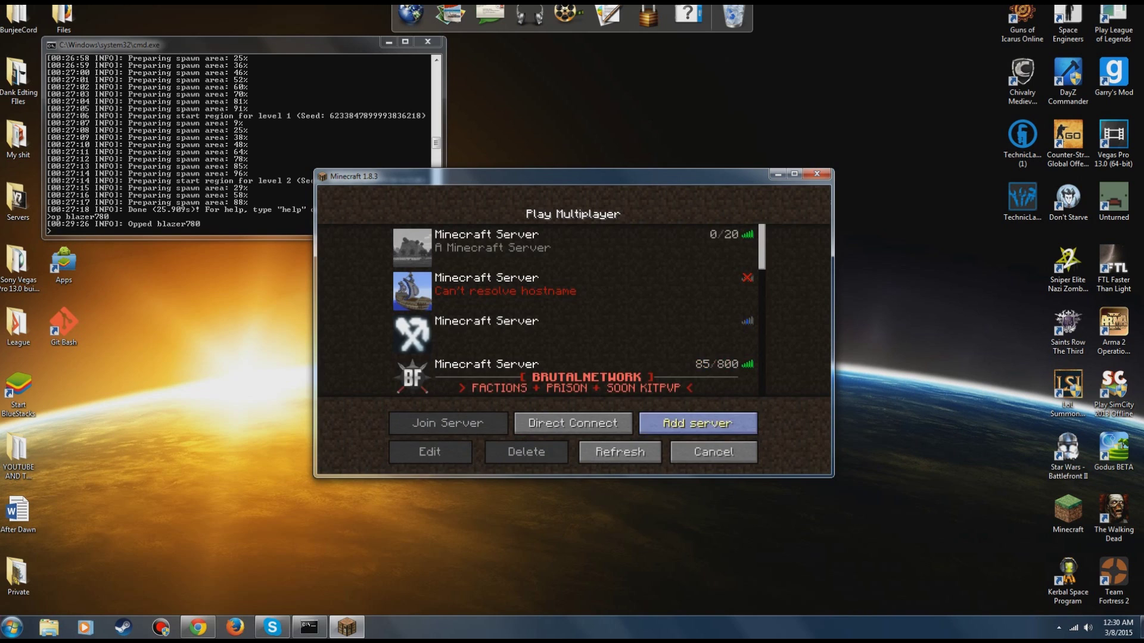
{"action": "left_click", "coordinate": [698, 424]}
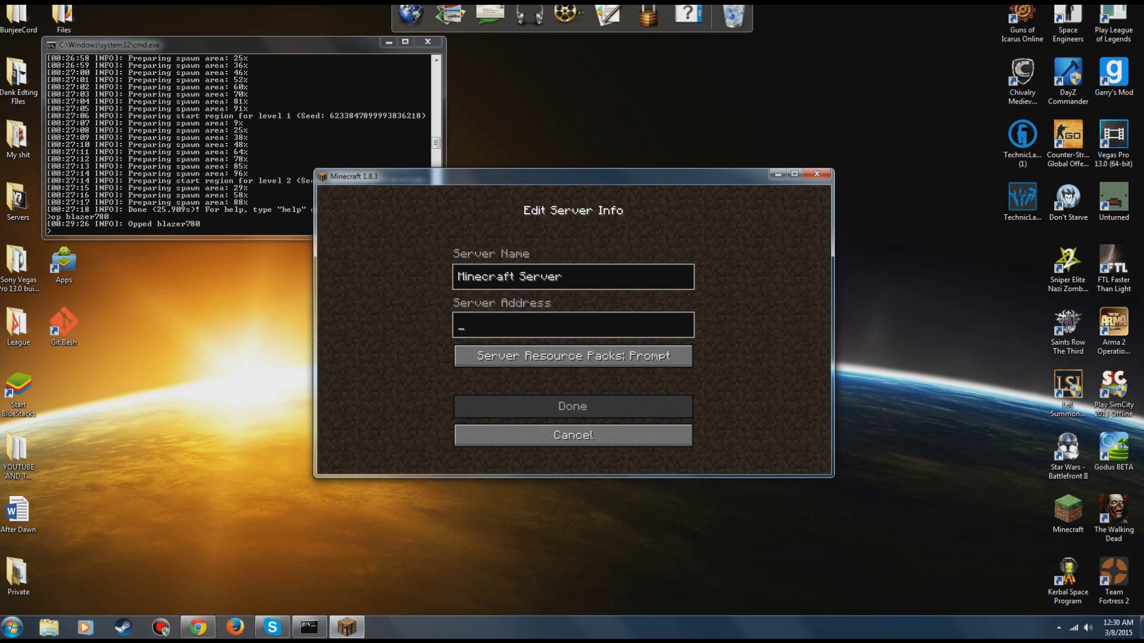
{"action": "type", "text": "localhost"}
{"action": "key", "text": "Return"}
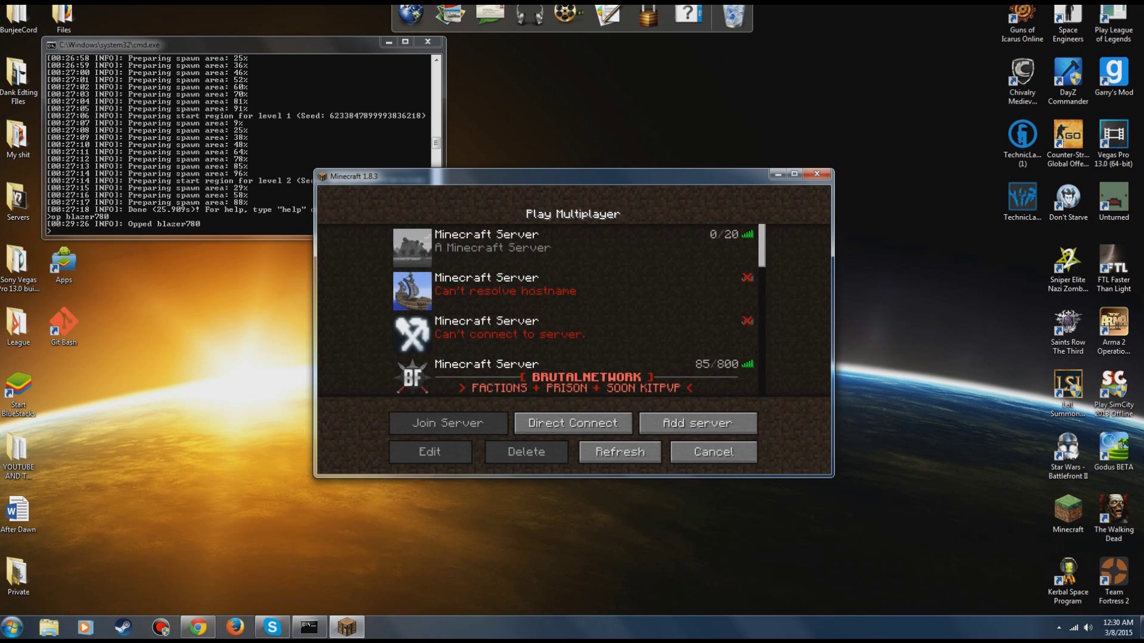
Join the newly added localhost server at the end of the multiplayer server list
{"action": "scroll", "coordinate": [575, 310], "scroll_direction": "down", "scroll_amount": 10}
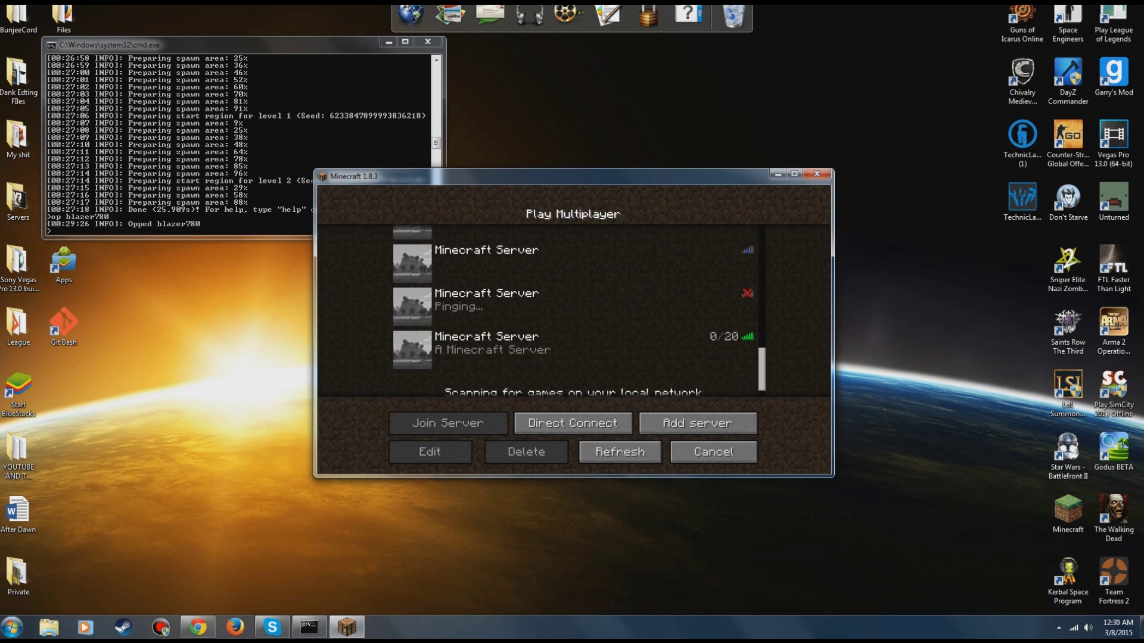
{"action": "left_click", "coordinate": [417, 339]}
{"action": "left_click", "coordinate": [448, 423]}
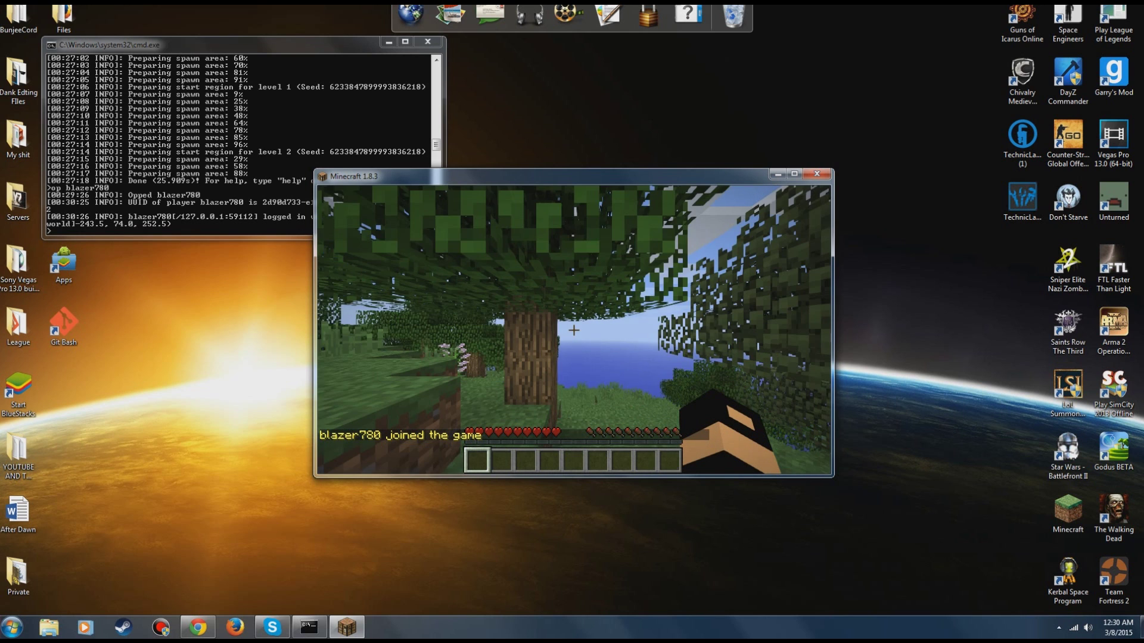
Test the server in-game by running the /plugins and /help commands
{"action": "key", "text": "w"}
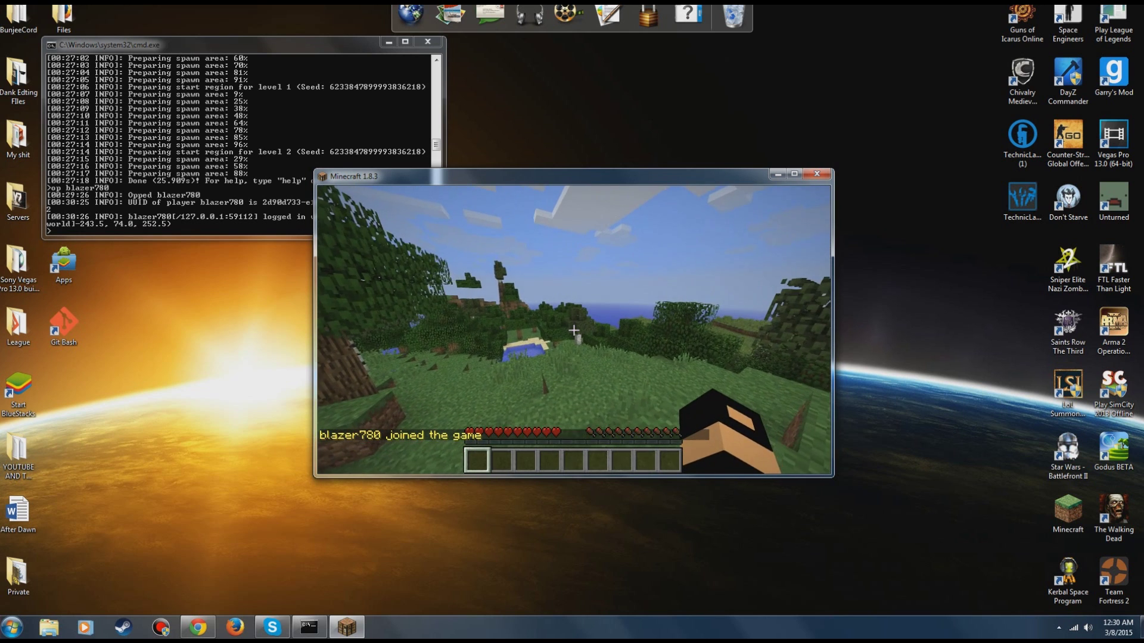
{"action": "key", "text": "slash"}
{"action": "type", "text": "pl"}
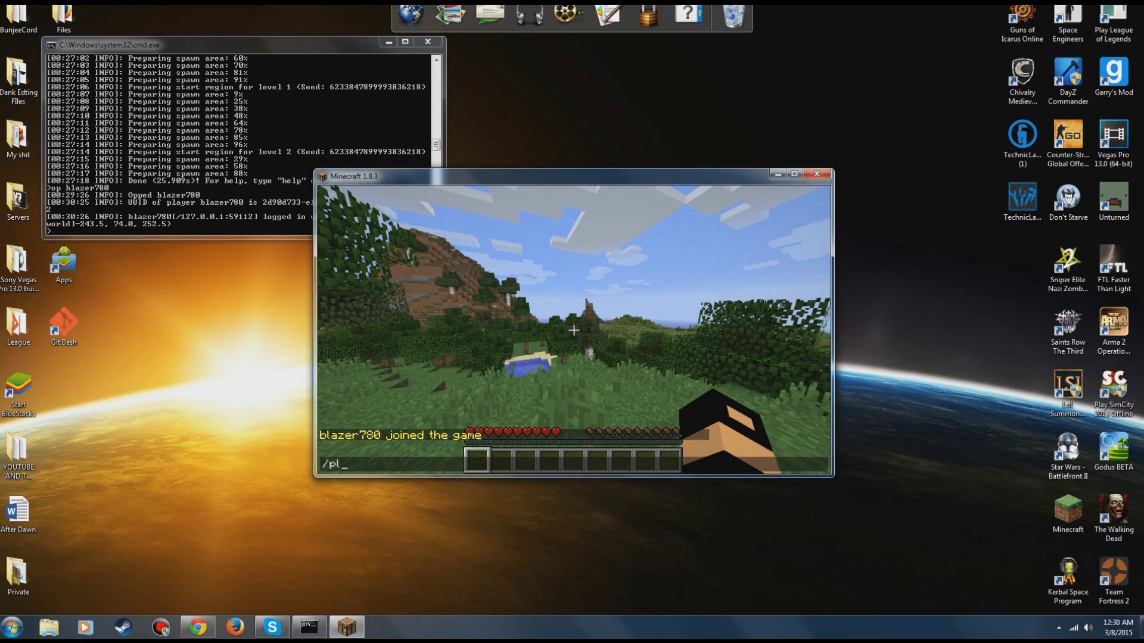
{"action": "type", "text": "ugin"}
{"action": "key", "text": "Return"}
{"action": "key", "text": "slash"}
{"action": "type", "text": "help"}
{"action": "key", "text": "Return"}
Walk through the world and briefly show the in-game debug information, hiding it again
{"action": "key", "text": "w"}
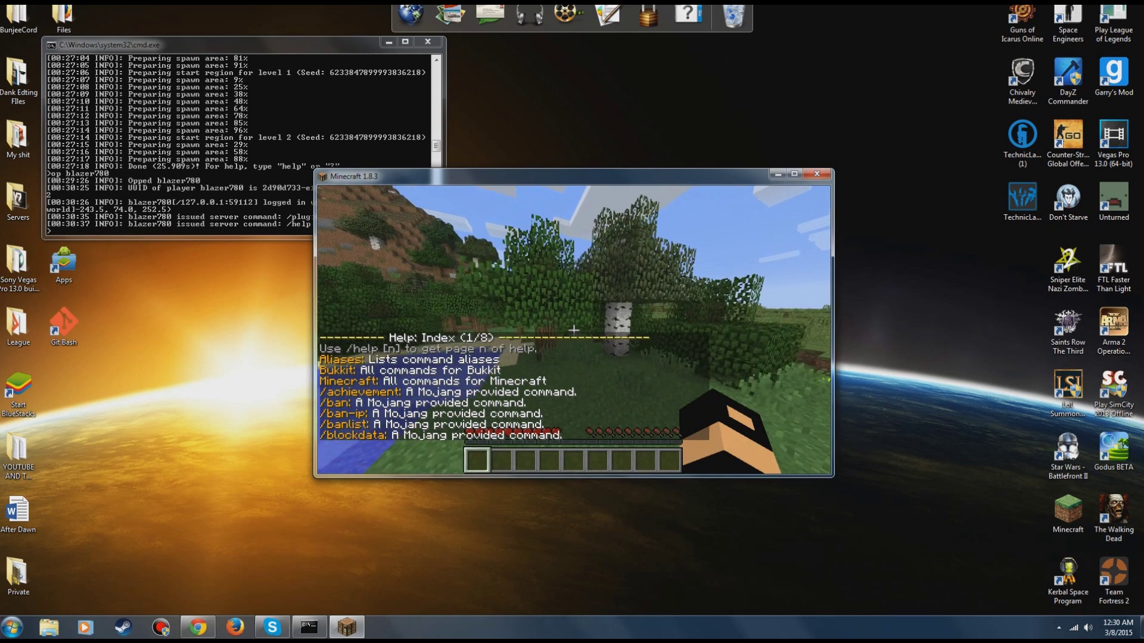
{"action": "key", "text": "F3"}
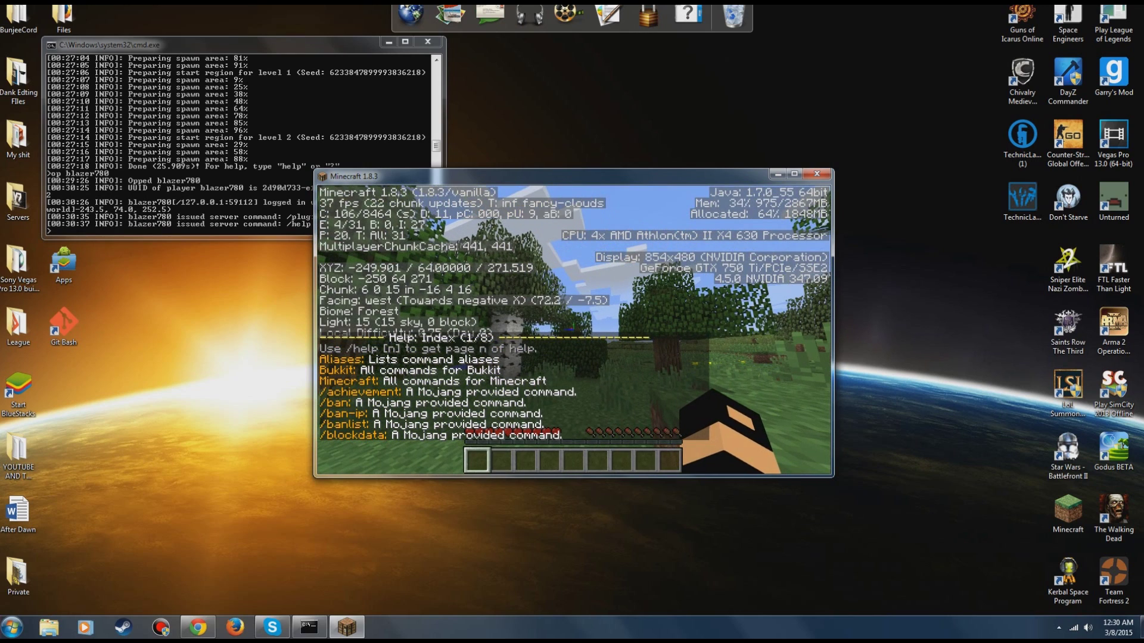
{"action": "key", "text": "F3"}
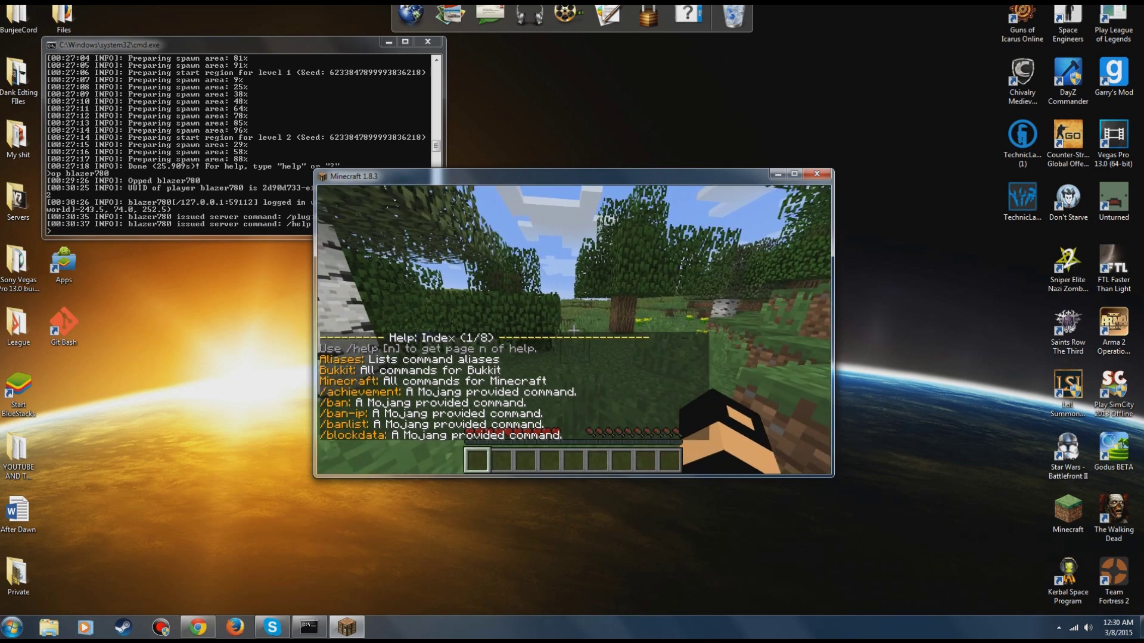
Disconnect from the localhost server and return to Minecraft's title screen
{"action": "key", "text": "Escape"}
{"action": "left_click", "coordinate": [572, 395]}
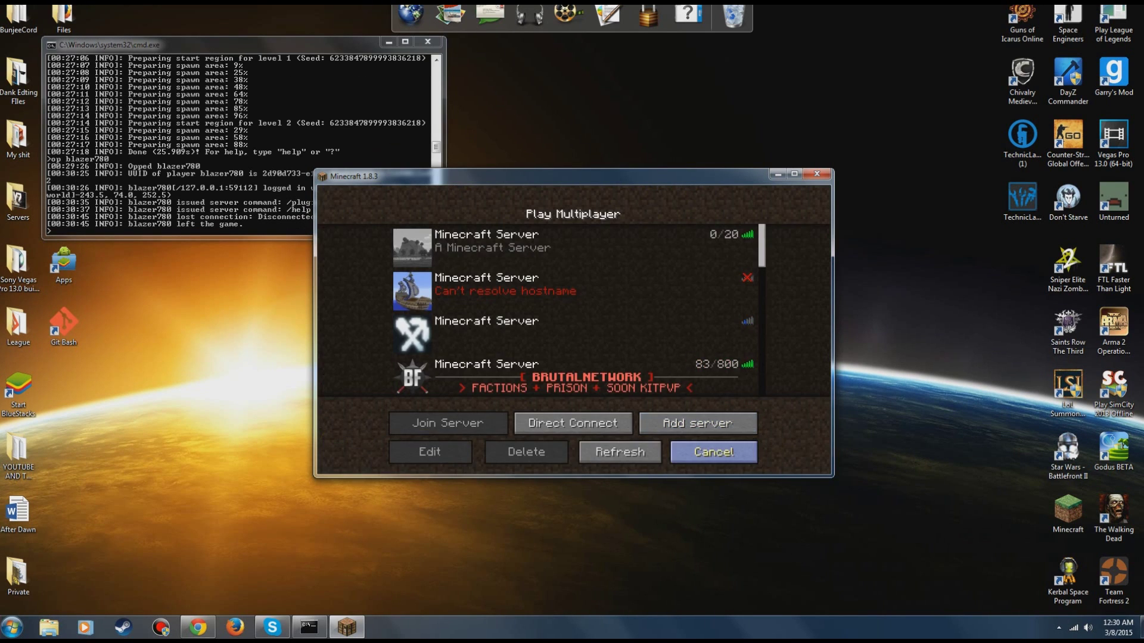
{"action": "left_click", "coordinate": [712, 449]}
Switch to Chrome and look up the public IP address on whatismyip.com in a new tab
{"action": "left_click", "coordinate": [198, 627]}
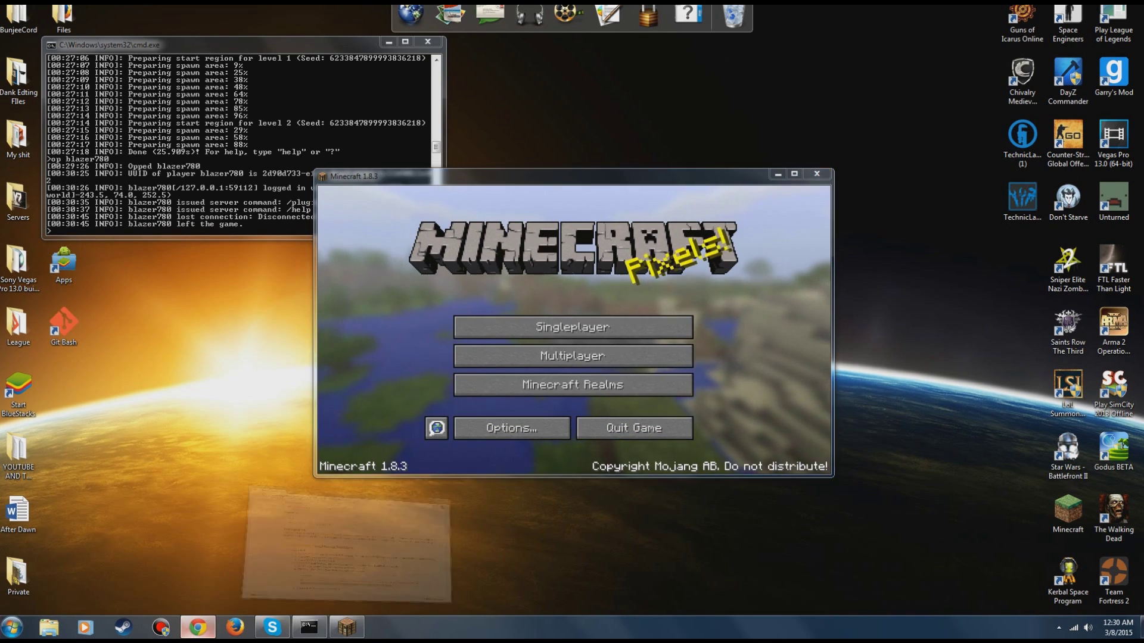
{"action": "left_click", "coordinate": [517, 95]}
{"action": "type", "text": "w"}
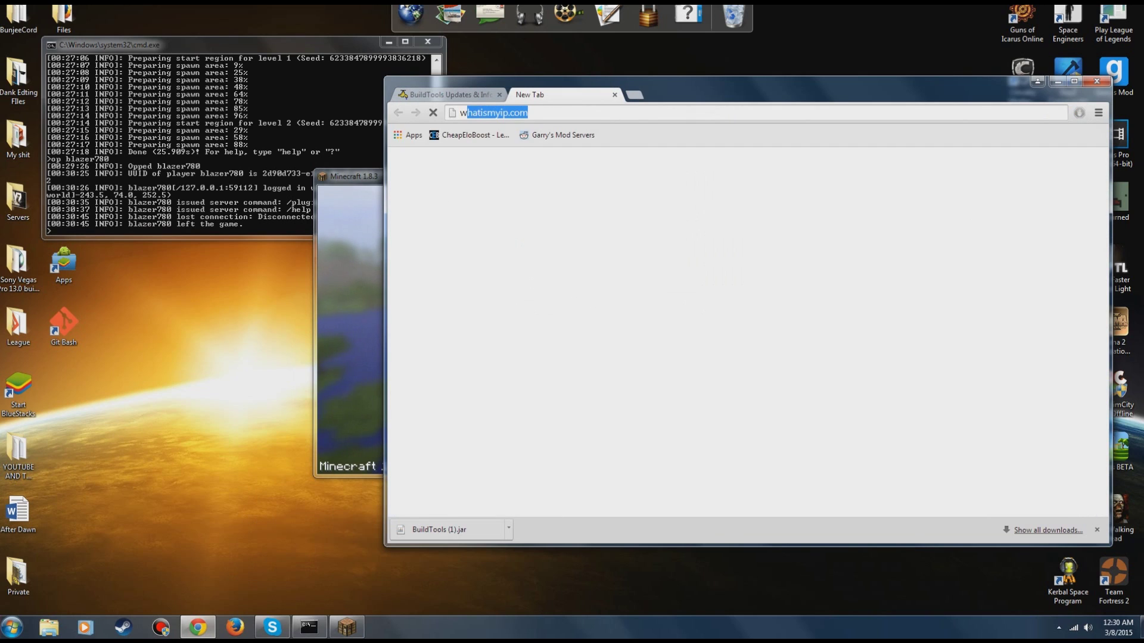
{"action": "type", "text": "hatismyip"}
{"action": "key", "text": "Return"}
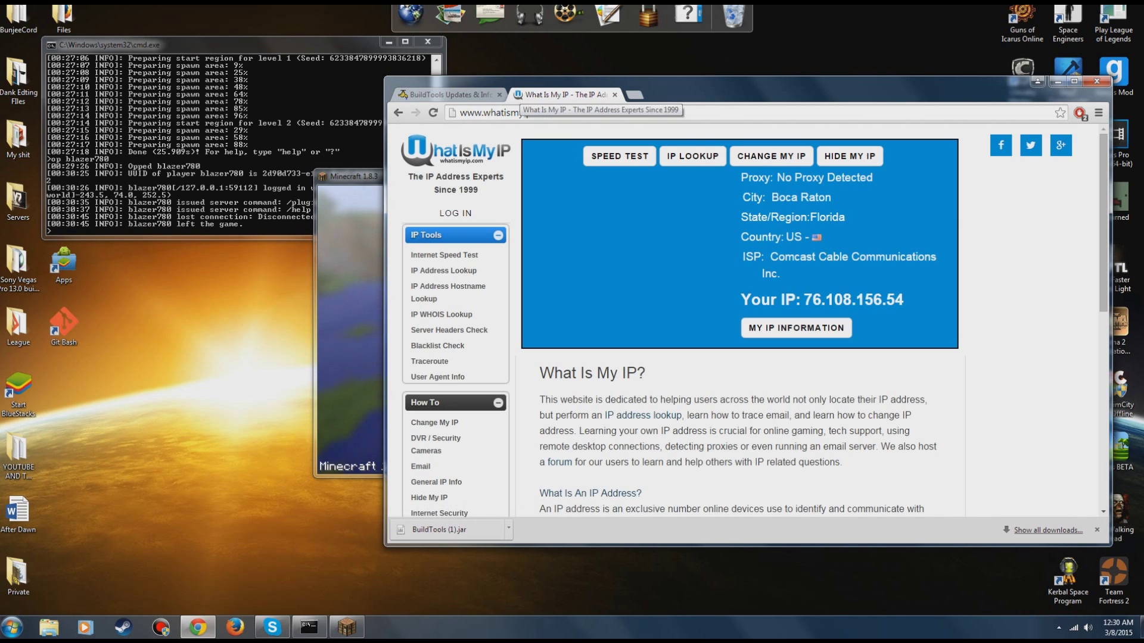
Shut down the server by closing its console window, and close the What Is My IP browser tab
{"action": "left_click", "coordinate": [239, 137]}
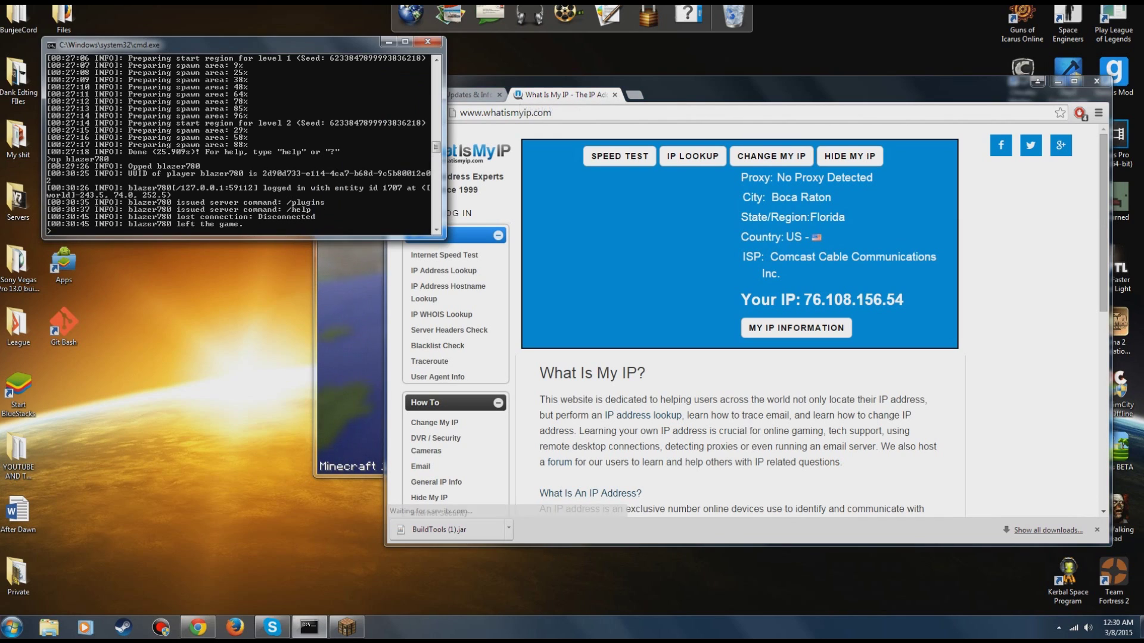
{"action": "left_click", "coordinate": [427, 41]}
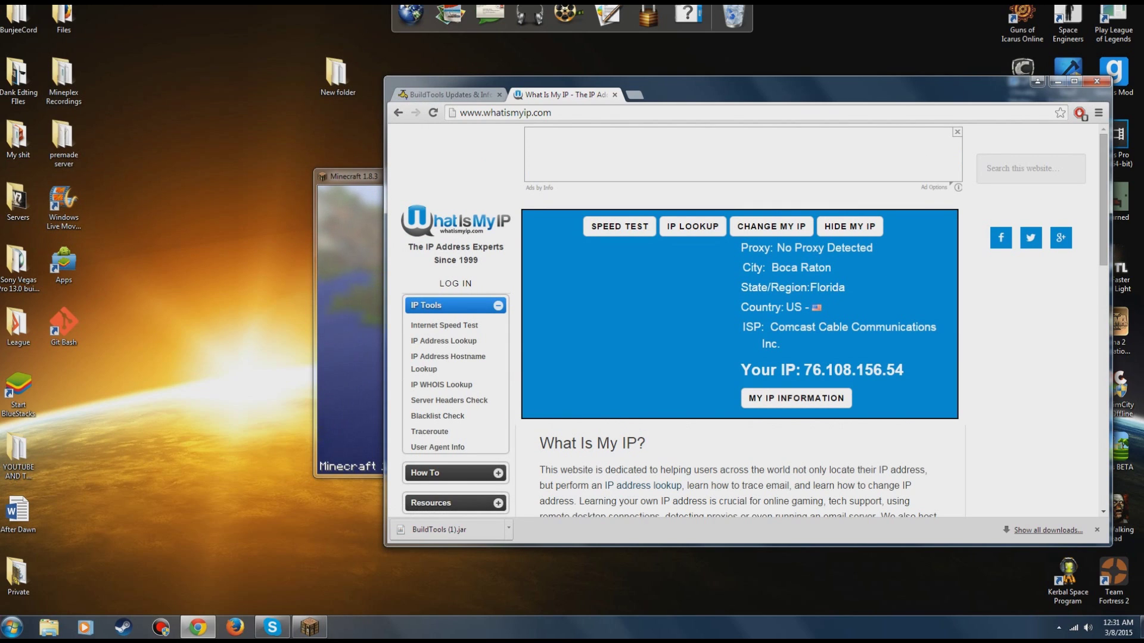
{"action": "left_click", "coordinate": [615, 95]}
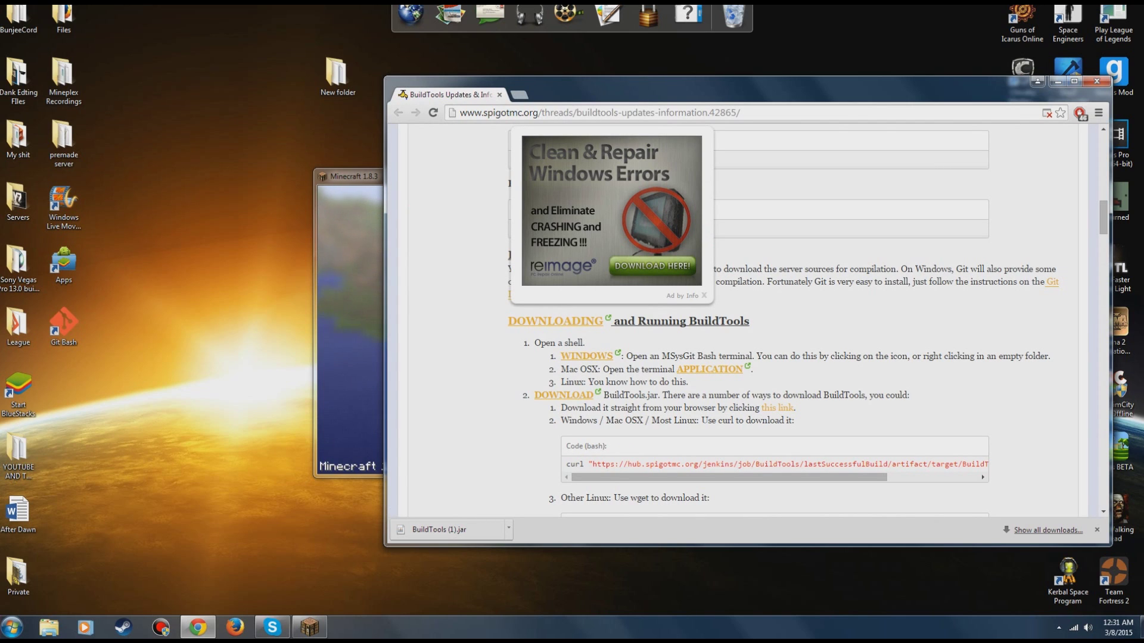